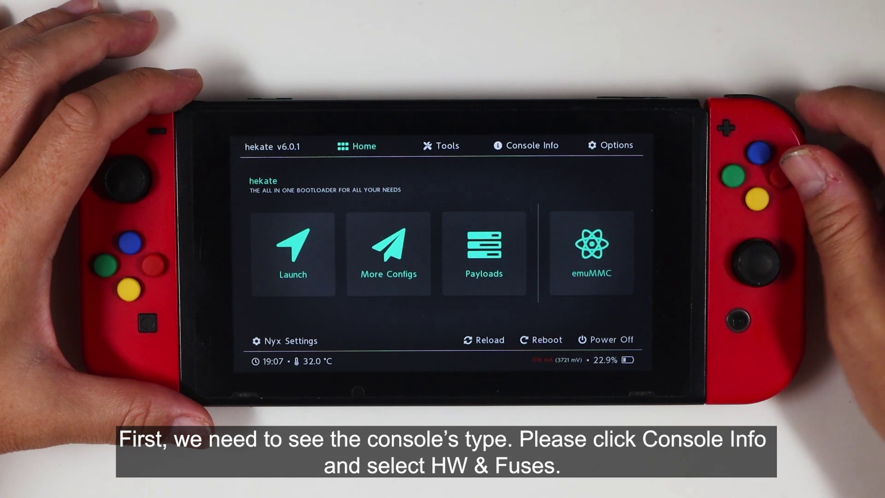
- Confirm the Erista retail SKU under HW & Fuses, then view the eMMC partition list, which lacks USER
{"action": "left_click", "coordinate": [526, 145]}
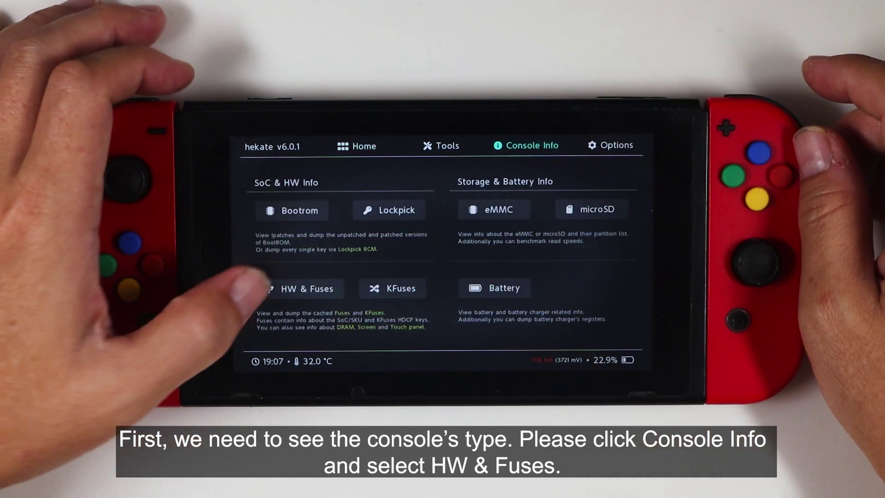
{"action": "left_click", "coordinate": [299, 289]}
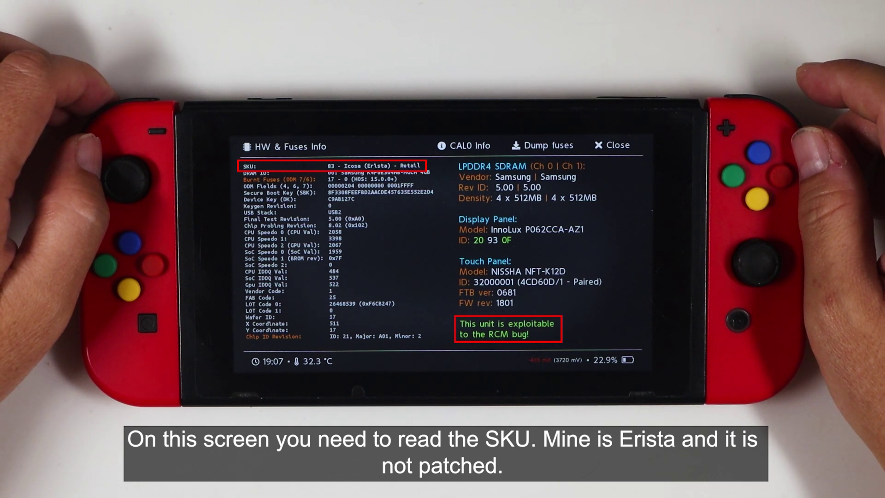
{"action": "left_click", "coordinate": [613, 145]}
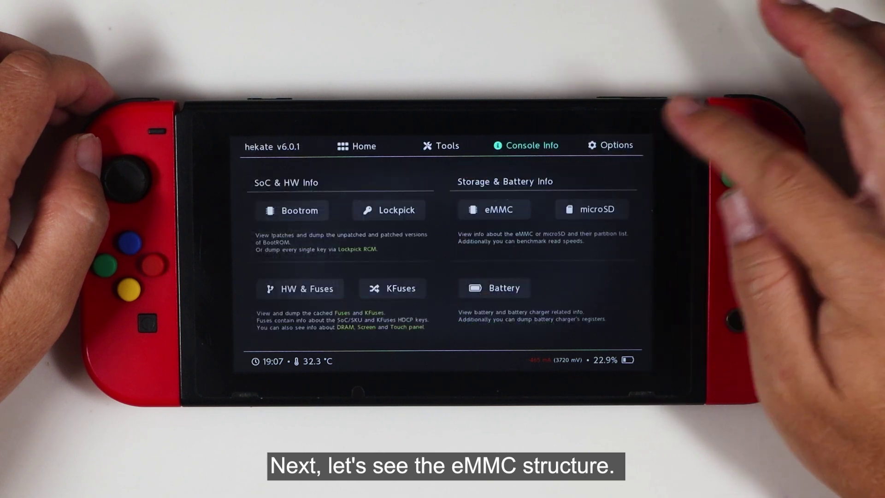
{"action": "left_click", "coordinate": [503, 210]}
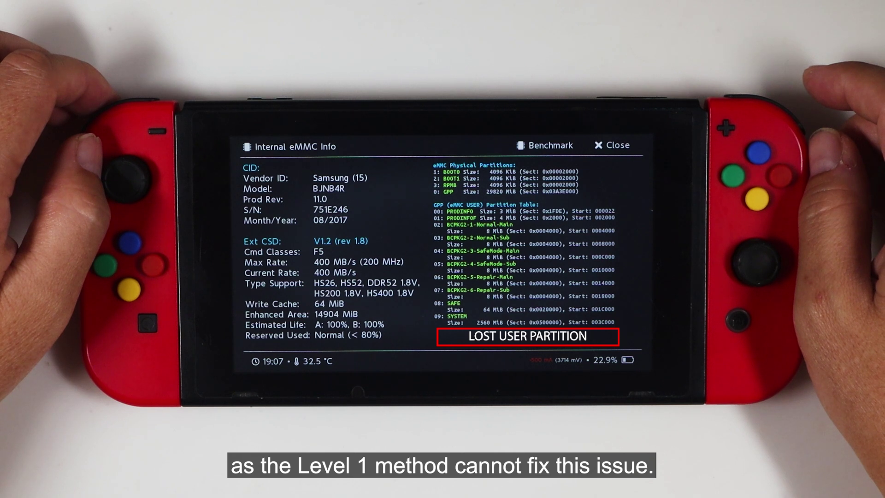
- Close the eMMC info page and bring up hekate's Payloads list to launch Lockpick_RCM
{"action": "key", "text": "Escape"}
{"action": "key", "text": "Left"}
{"action": "key", "text": "Left"}
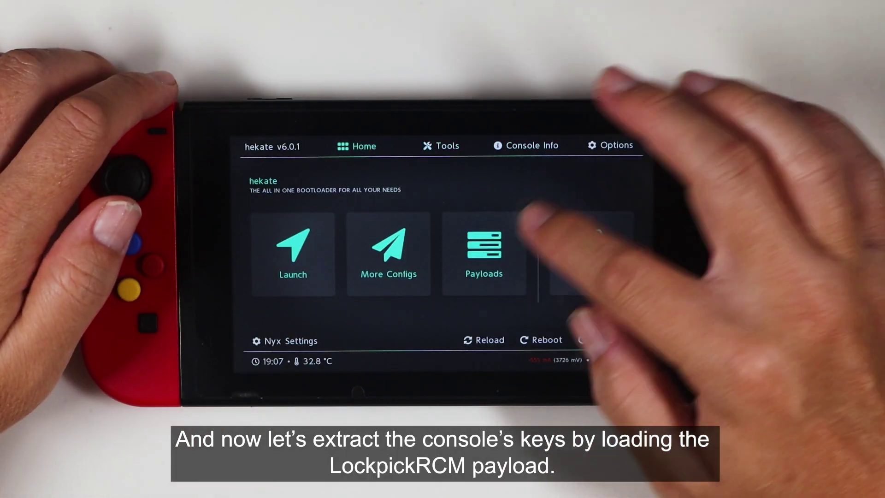
{"action": "left_click", "coordinate": [484, 249]}
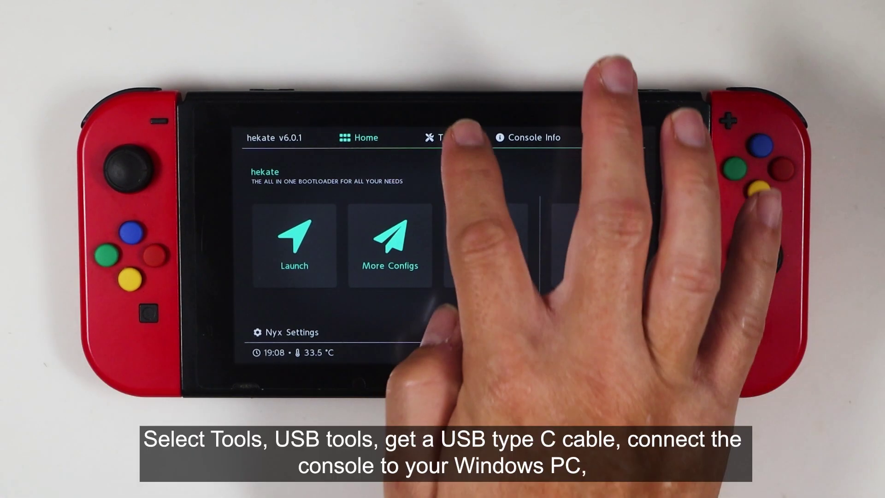
- Share the SD card with the PC as USB mass storage from hekate's USB Tools
{"action": "left_click", "coordinate": [443, 137]}
{"action": "left_click", "coordinate": [511, 266]}
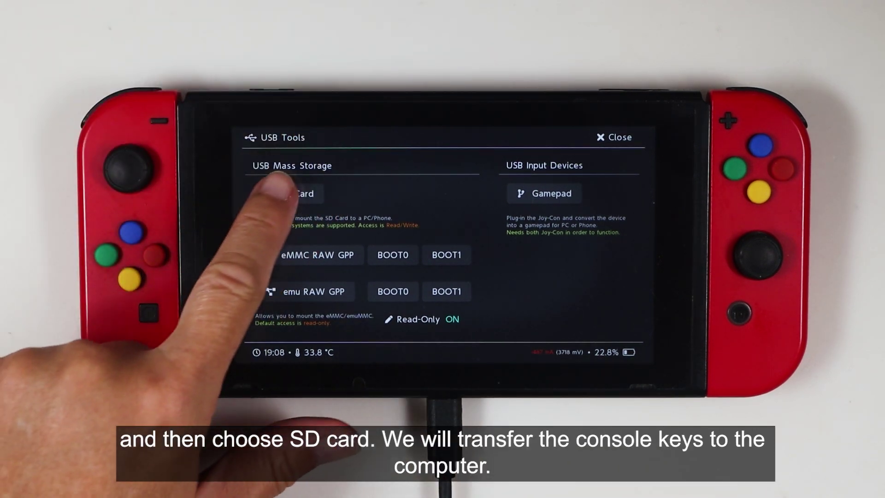
{"action": "left_click", "coordinate": [289, 193]}
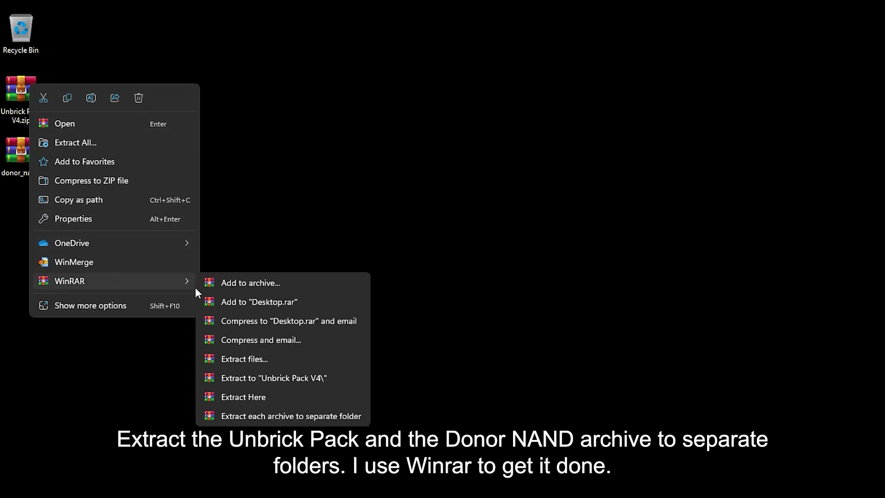
- Extract the archive with WinRAR into its own desktop folder
{"action": "left_click", "coordinate": [266, 416]}
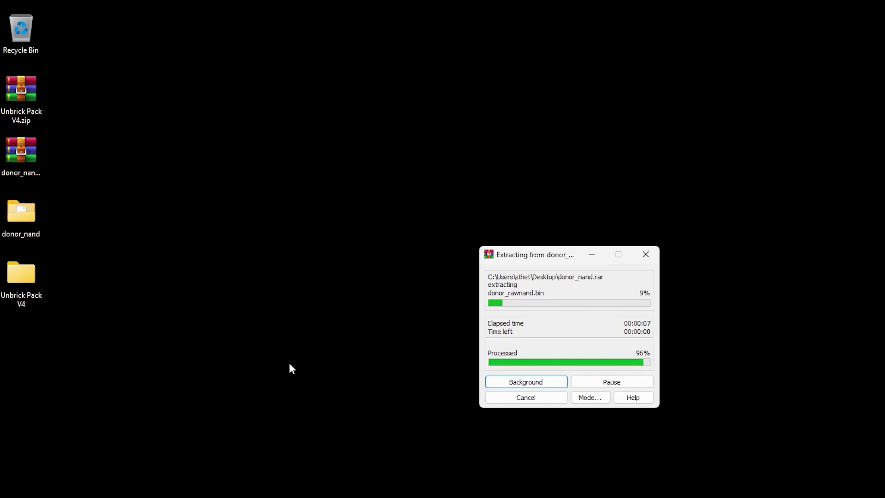
- Copy prod.keys from I:\switch into Unbrick Pack V4's place_original_prodinfo_prodkeys_here folder
{"action": "double_click", "coordinate": [21, 277]}
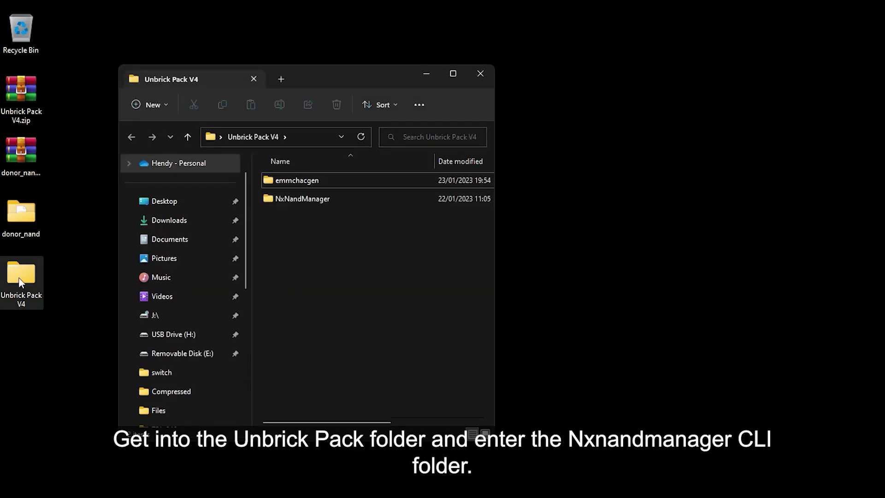
{"action": "double_click", "coordinate": [312, 199]}
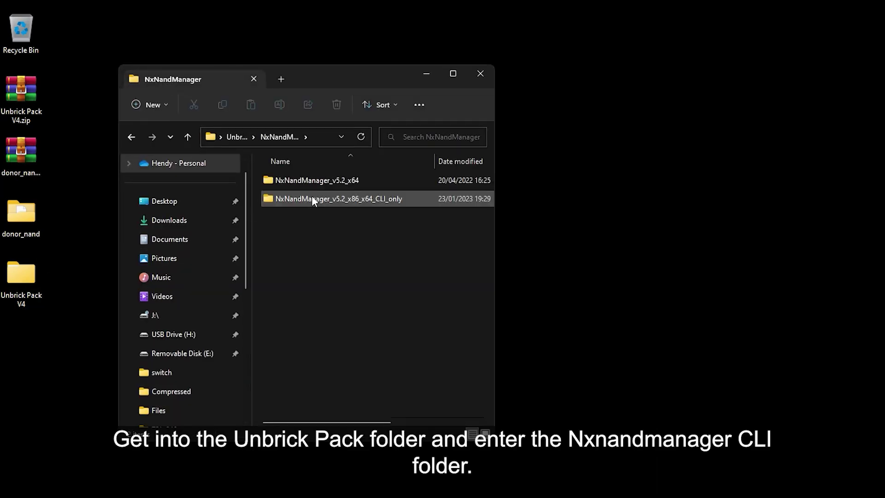
{"action": "double_click", "coordinate": [312, 198]}
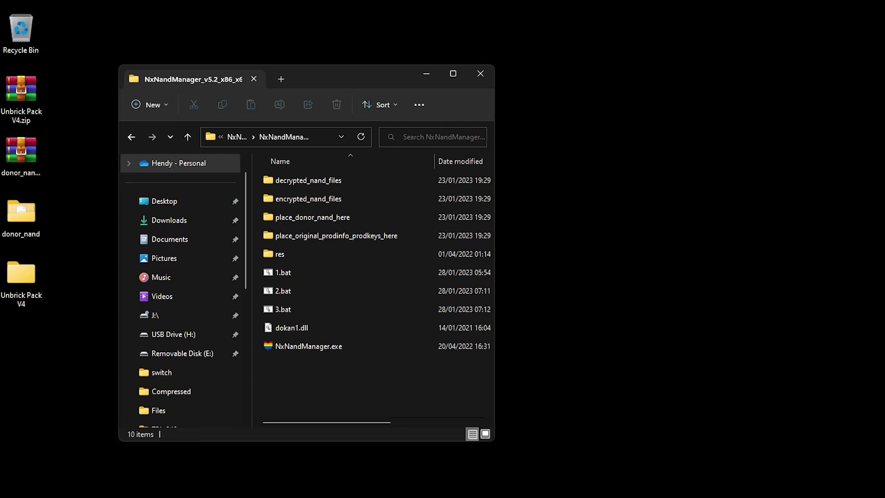
{"action": "right_click", "coordinate": [353, 497]}
{"action": "left_click", "coordinate": [353, 497]}
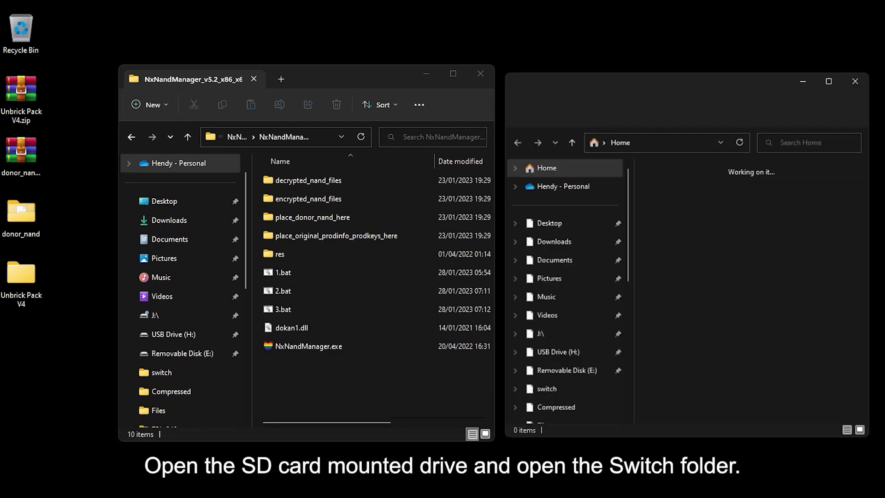
{"action": "left_click", "coordinate": [563, 362]}
{"action": "double_click", "coordinate": [672, 276]}
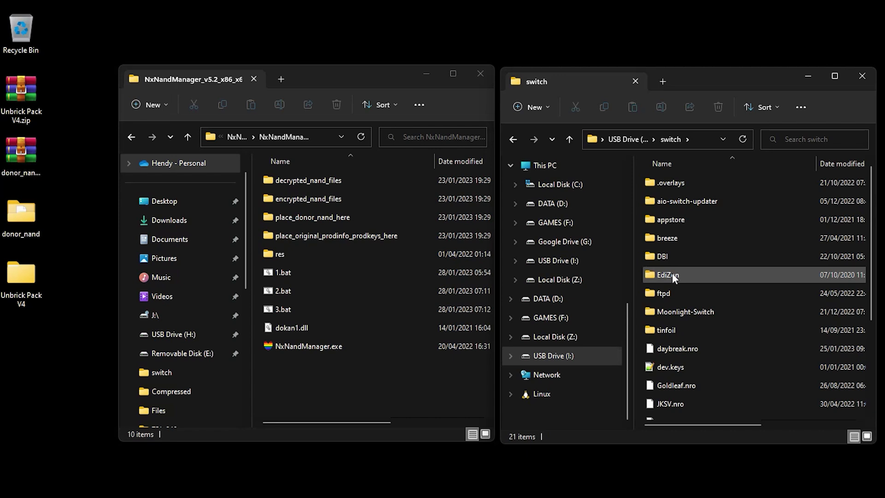
{"action": "scroll", "coordinate": [687, 307], "scroll_direction": "down", "scroll_amount": 4}
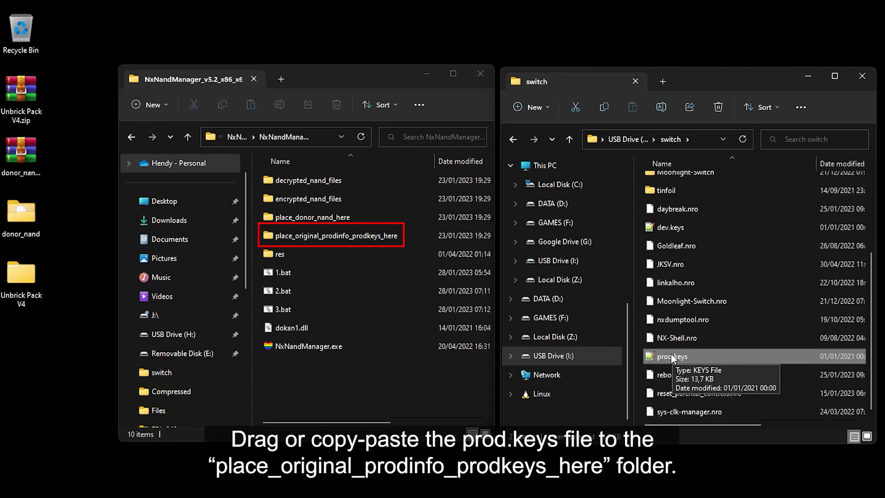
{"action": "left_click_drag", "start_coordinate": [623, 351], "coordinate": [345, 237]}
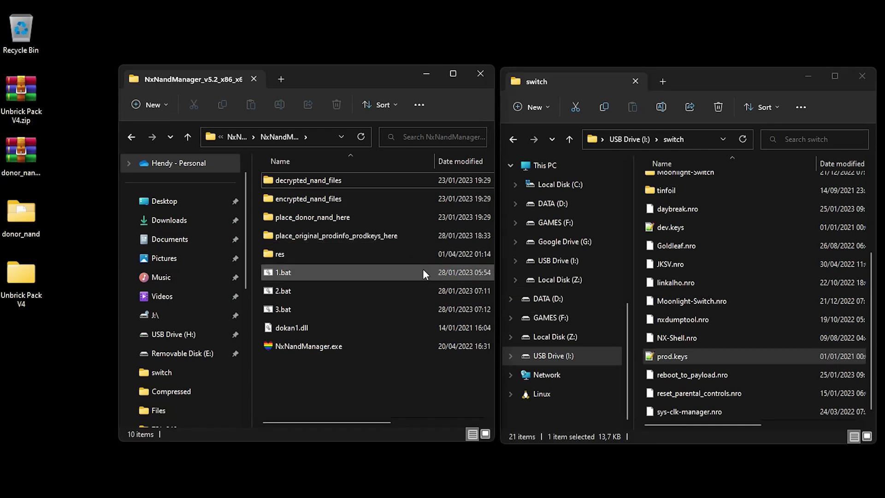
{"action": "double_click", "coordinate": [371, 236]}
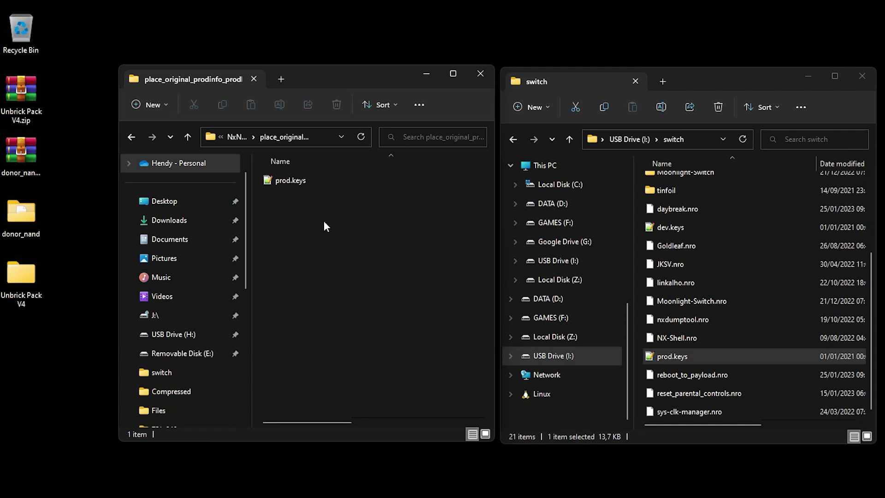
{"action": "left_click", "coordinate": [133, 138]}
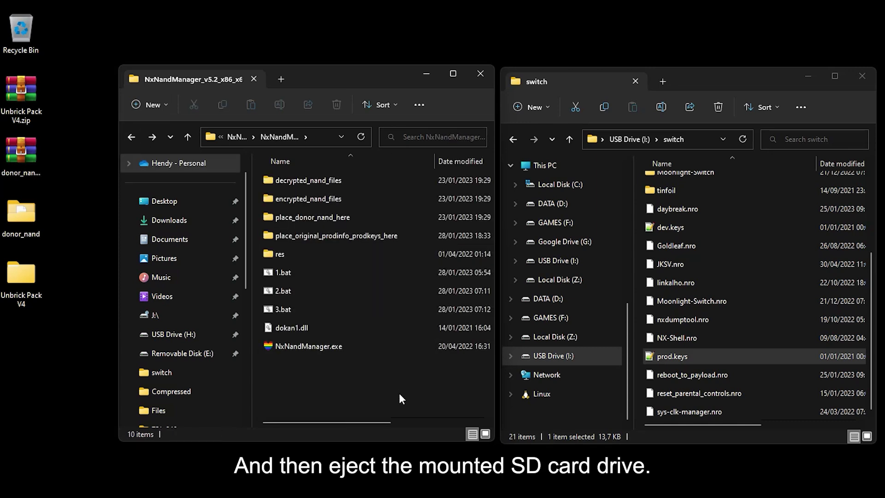
- Eject the USB Drive (I:) SD card, retrying until it succeeds
{"action": "right_click", "coordinate": [582, 353]}
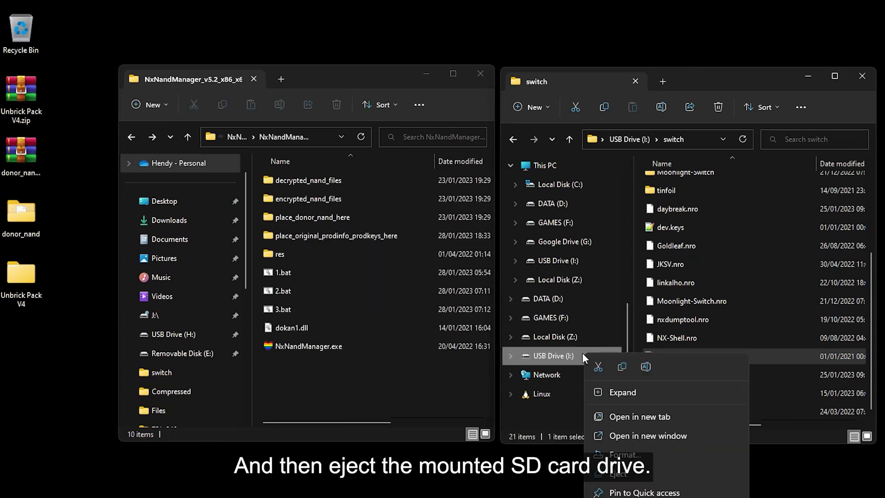
{"action": "left_click", "coordinate": [634, 472]}
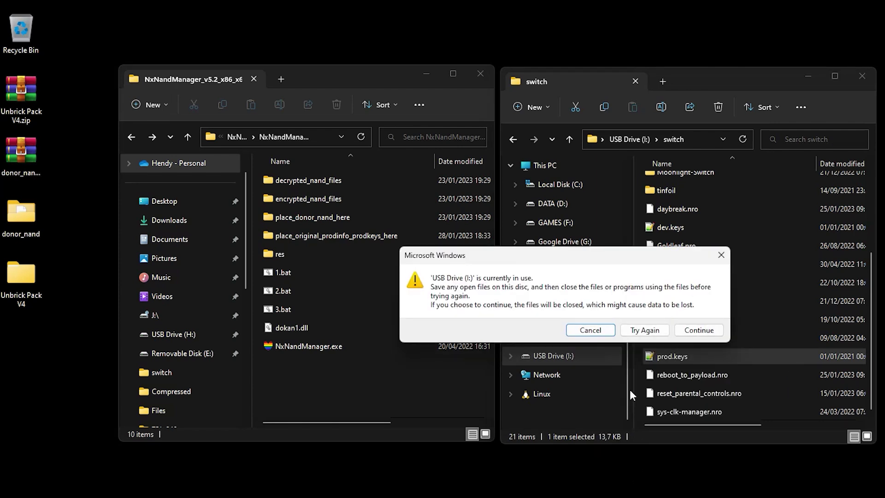
{"action": "left_click", "coordinate": [644, 330]}
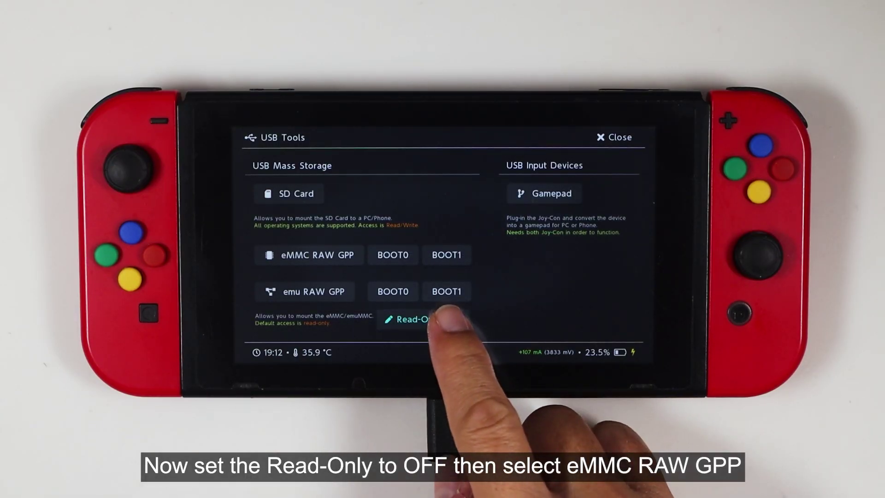
- Set Read-Only OFF and mount the eMMC RAW GPP to the PC
{"action": "left_click", "coordinate": [415, 319]}
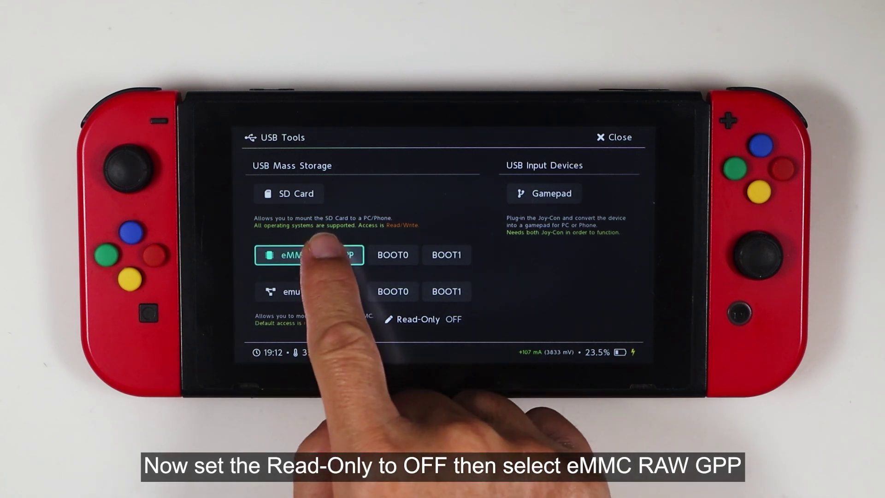
{"action": "left_click", "coordinate": [309, 255]}
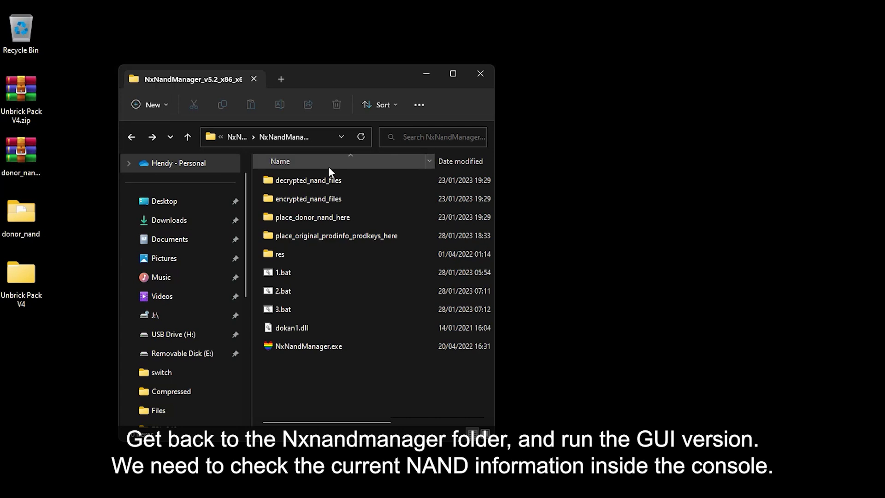
- Launch the NxNandManager.exe GUI from the NxNandManager_v5.2_x64 folder
{"action": "left_click", "coordinate": [186, 136]}
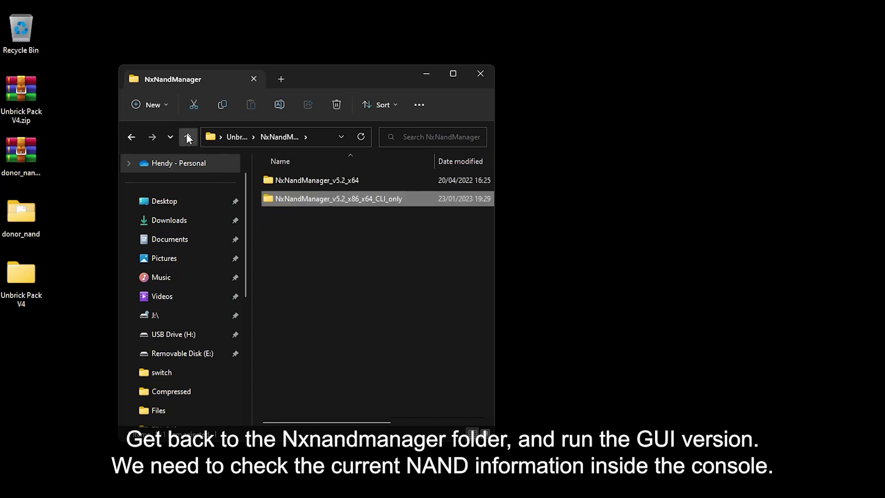
{"action": "double_click", "coordinate": [298, 180]}
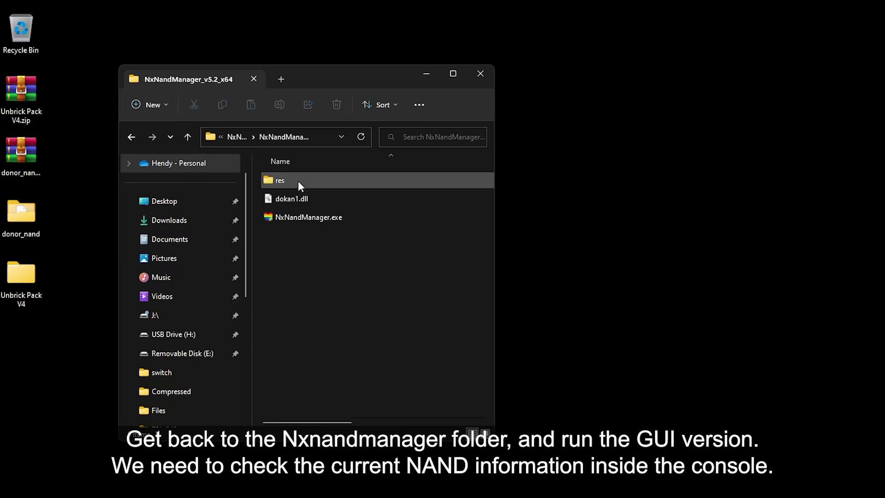
{"action": "left_click", "coordinate": [305, 218]}
{"action": "double_click", "coordinate": [305, 218]}
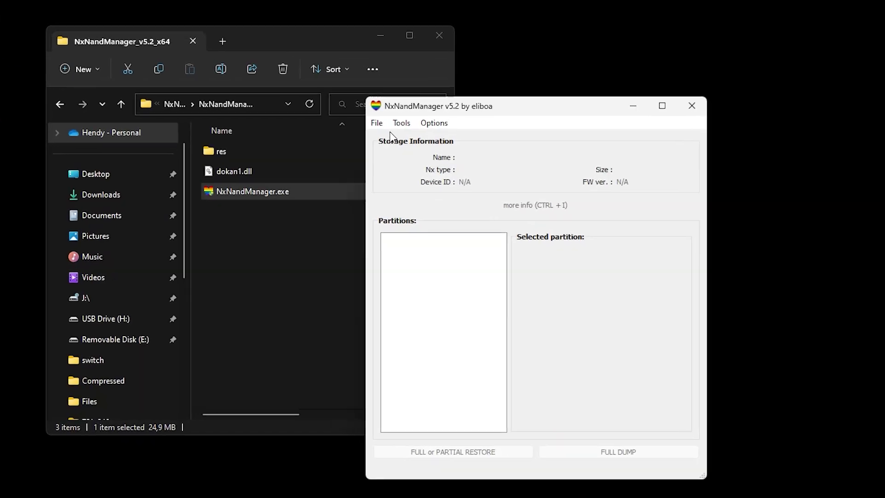
- Import the 197 keys from prod.keys in place_original_prodinfo_prodkeys_here and save the keyset
{"action": "left_click", "coordinate": [429, 123]}
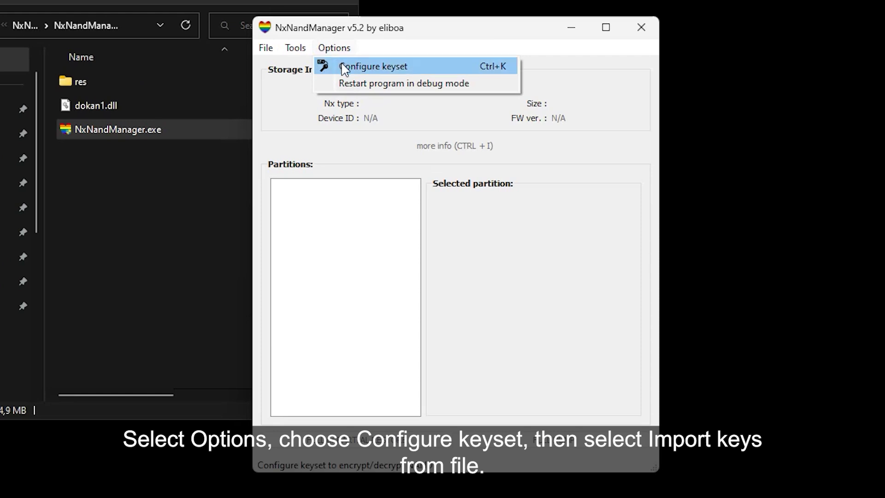
{"action": "left_click", "coordinate": [443, 139]}
{"action": "left_click", "coordinate": [325, 107]}
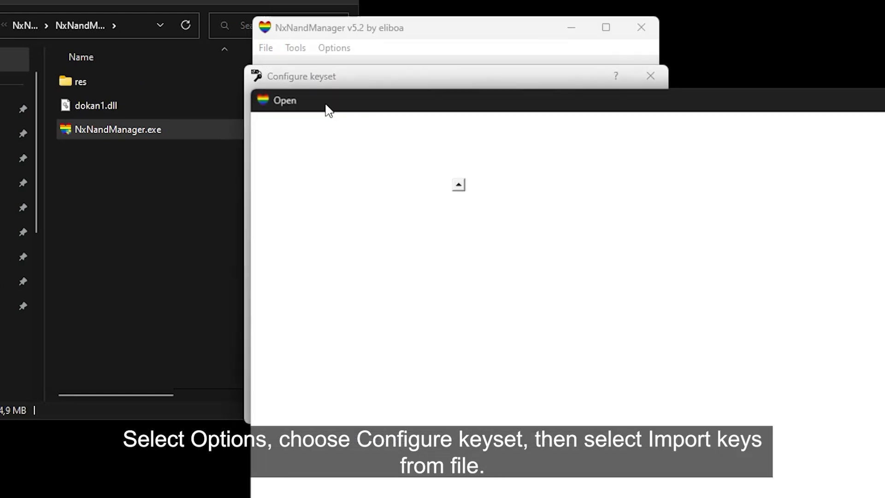
{"action": "left_click", "coordinate": [341, 240]}
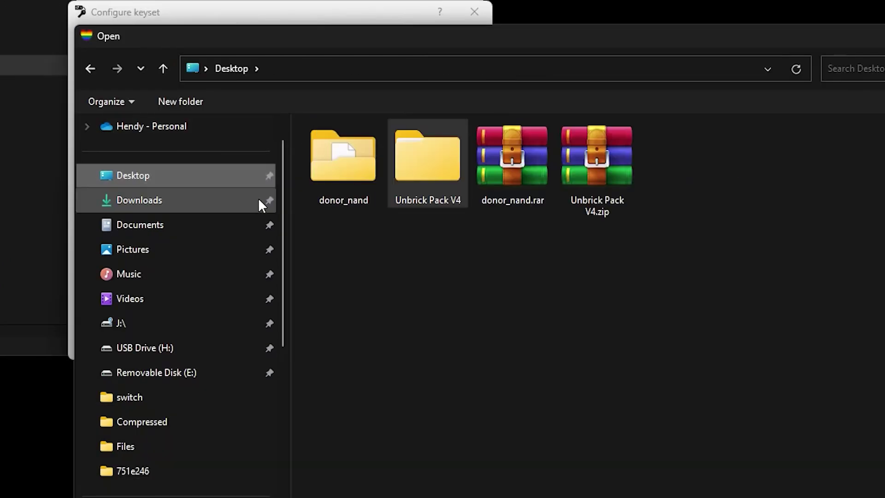
{"action": "double_click", "coordinate": [413, 176]}
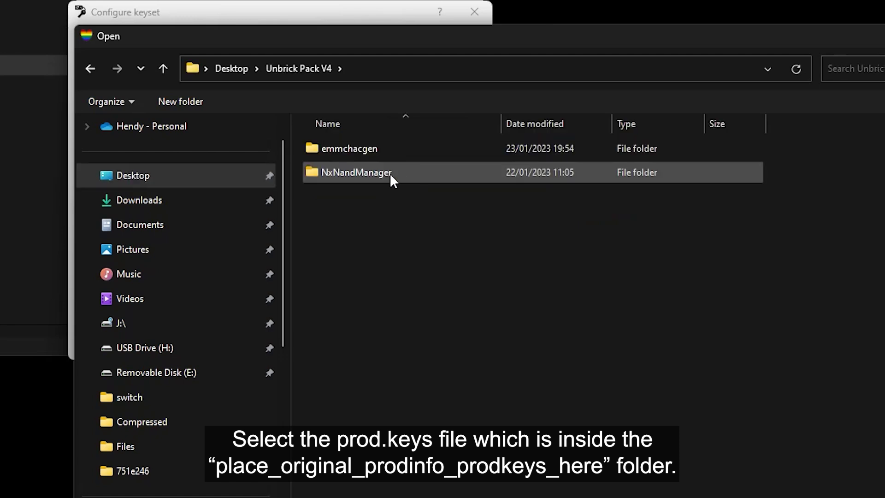
{"action": "double_click", "coordinate": [390, 174]}
{"action": "double_click", "coordinate": [389, 173]}
{"action": "double_click", "coordinate": [394, 218]}
{"action": "left_click", "coordinate": [349, 150]}
{"action": "double_click", "coordinate": [349, 151]}
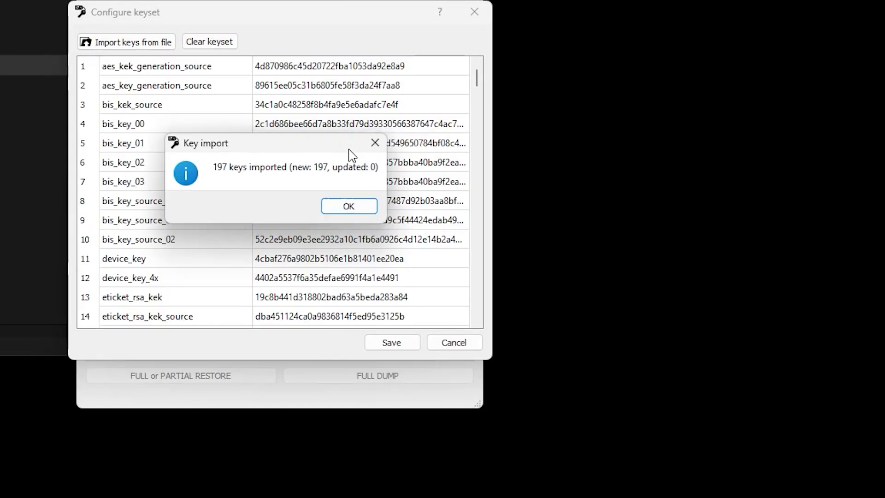
{"action": "left_click", "coordinate": [349, 207]}
{"action": "left_click", "coordinate": [391, 342]}
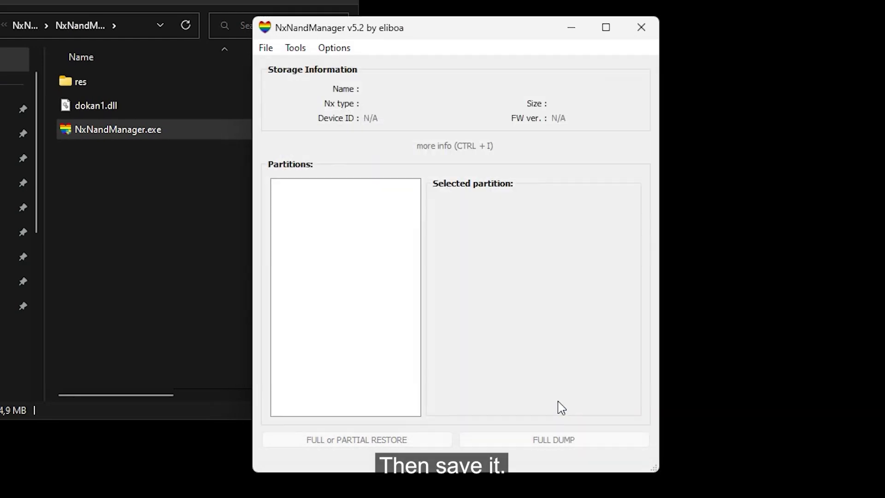
- Open the eMMC GPP hekate physical drive in NxNandManager
{"action": "left_click", "coordinate": [265, 48]}
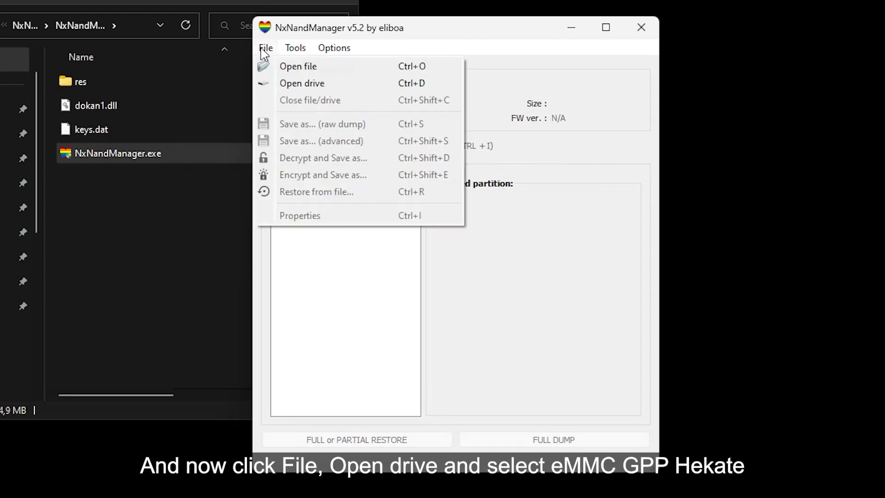
{"action": "left_click", "coordinate": [279, 83]}
{"action": "double_click", "coordinate": [349, 94]}
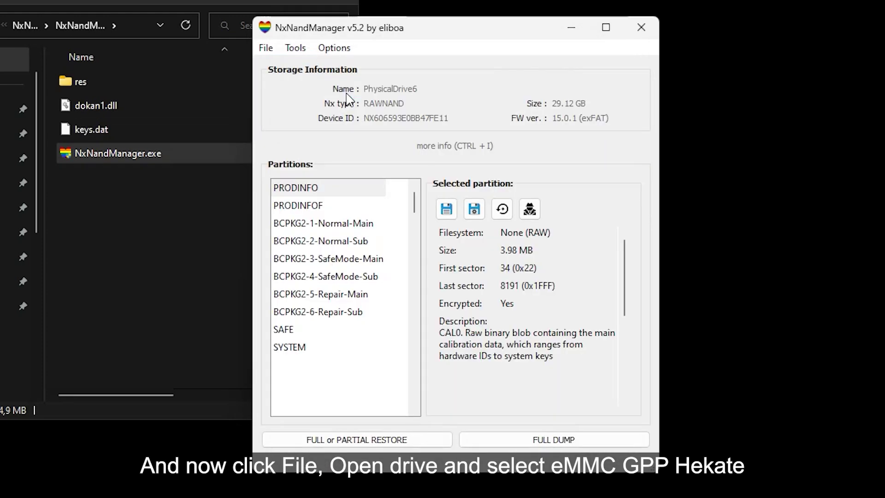
- Check the NAND's serial number in its detailed properties, then close the window
{"action": "left_click", "coordinate": [447, 146]}
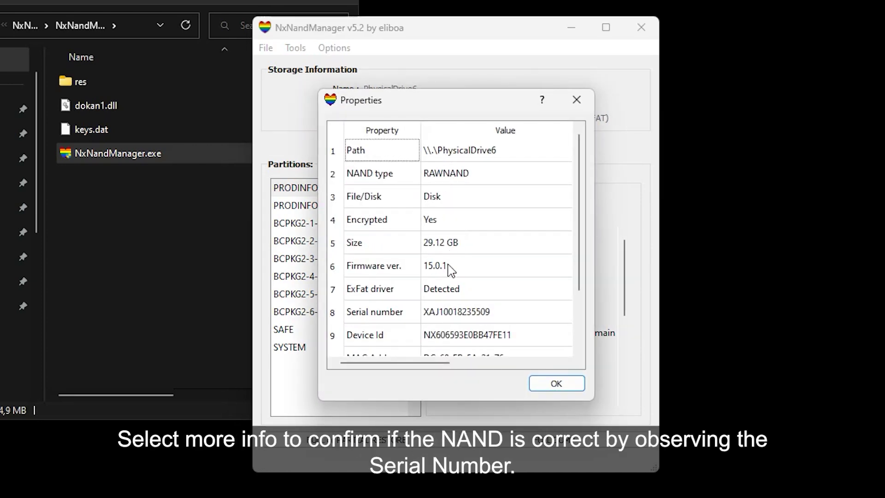
{"action": "left_click", "coordinate": [450, 317]}
{"action": "scroll", "coordinate": [573, 276], "scroll_direction": "right", "scroll_amount": 1}
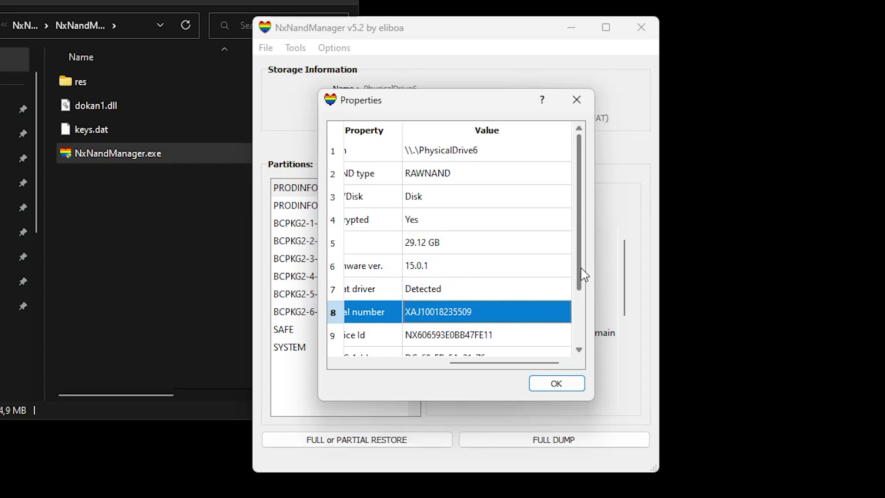
{"action": "left_click", "coordinate": [556, 383]}
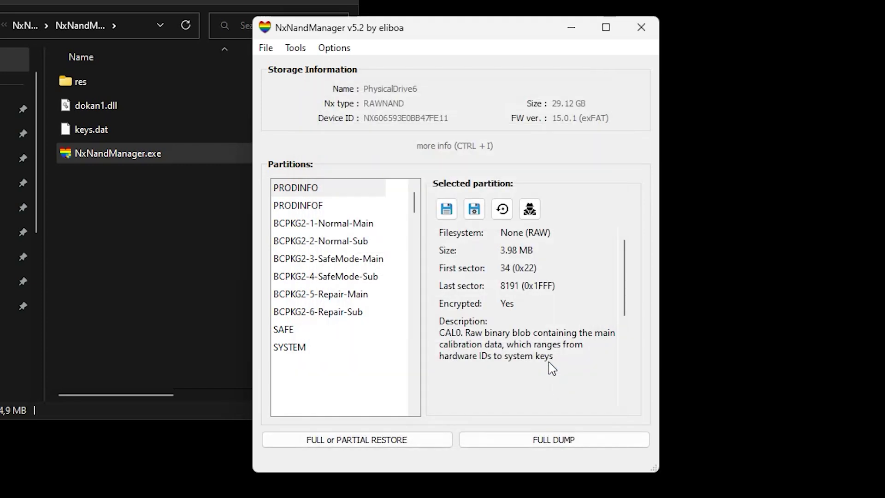
{"action": "left_click", "coordinate": [301, 367]}
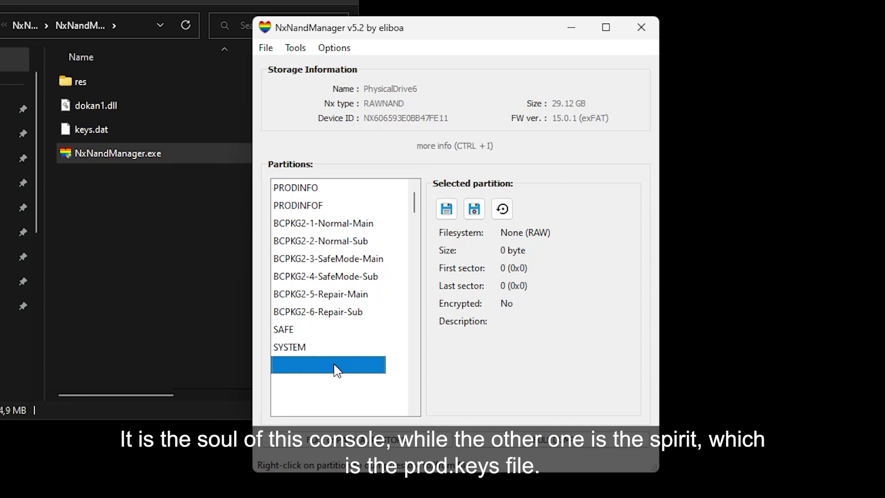
- Inspect the PRODINFO partition and open place_original_prodinfo_prodkeys_here in File Explorer
{"action": "left_click", "coordinate": [311, 189]}
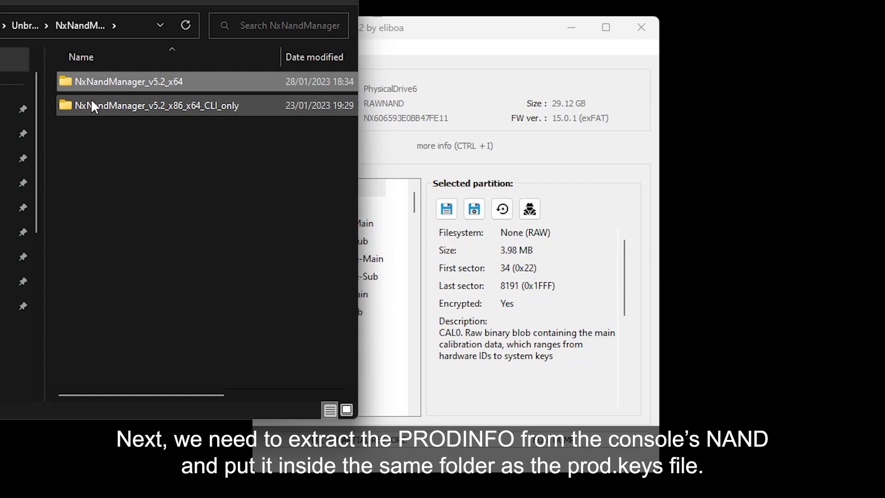
{"action": "double_click", "coordinate": [91, 103]}
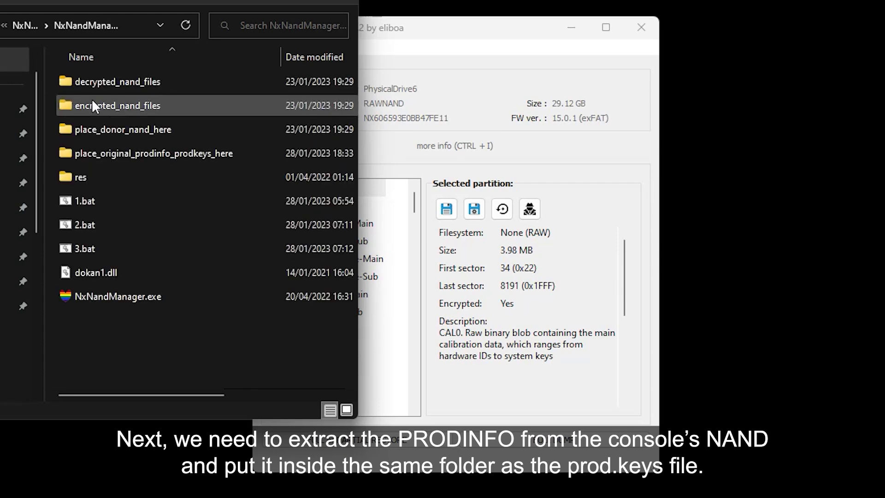
{"action": "double_click", "coordinate": [107, 154]}
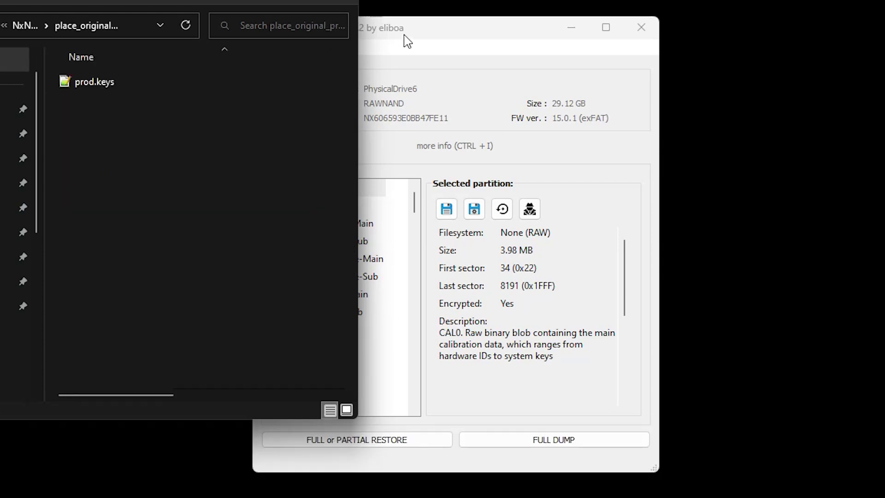
{"action": "left_click", "coordinate": [356, 94]}
- Dump PRODINFO to PRODINFO.bin beside prod.keys and close the finished progress window
{"action": "right_click", "coordinate": [314, 188]}
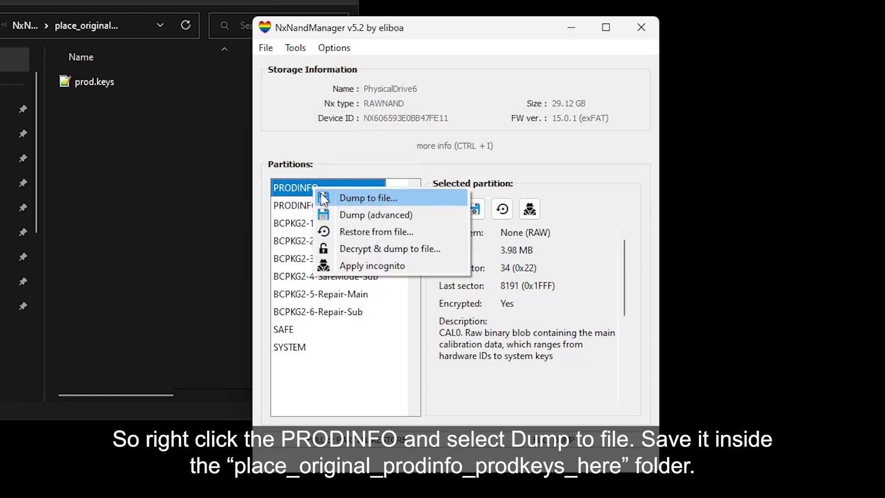
{"action": "left_click", "coordinate": [328, 201]}
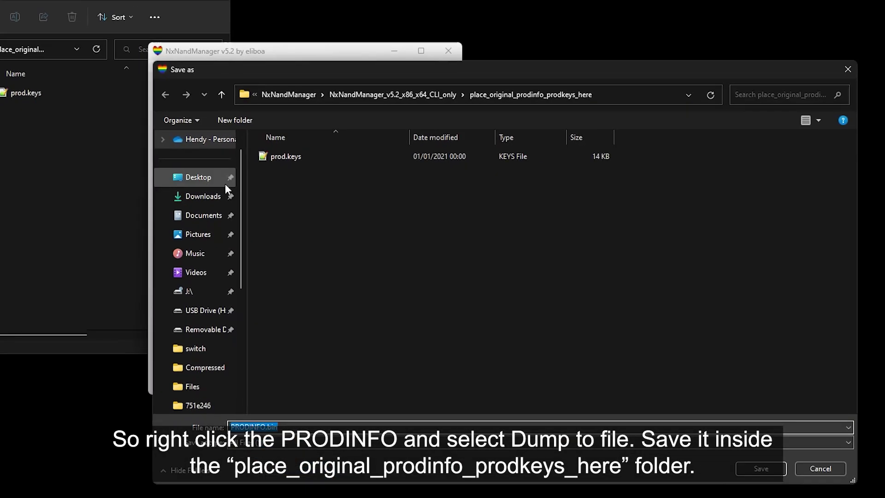
{"action": "left_click", "coordinate": [761, 468]}
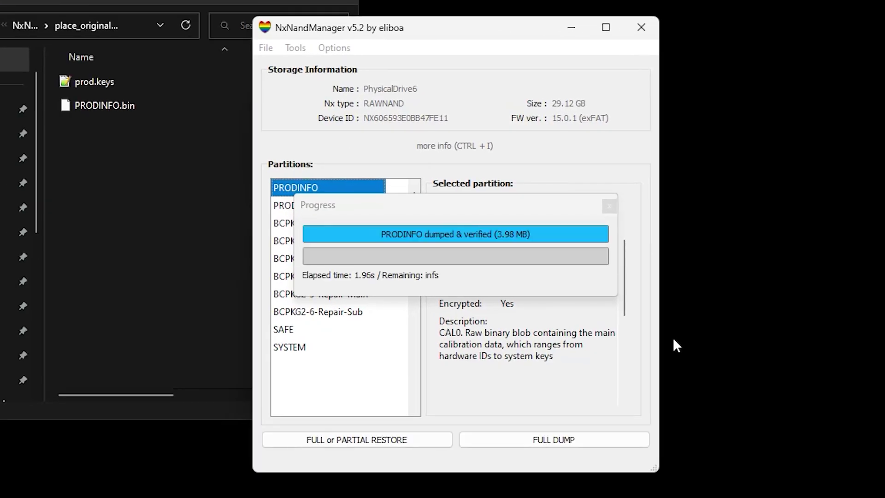
{"action": "left_click", "coordinate": [608, 206]}
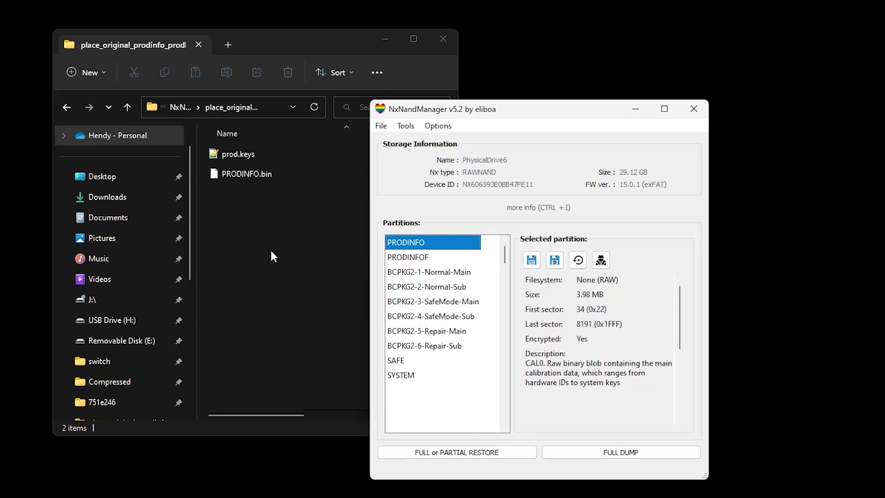
{"action": "left_click", "coordinate": [115, 152]}
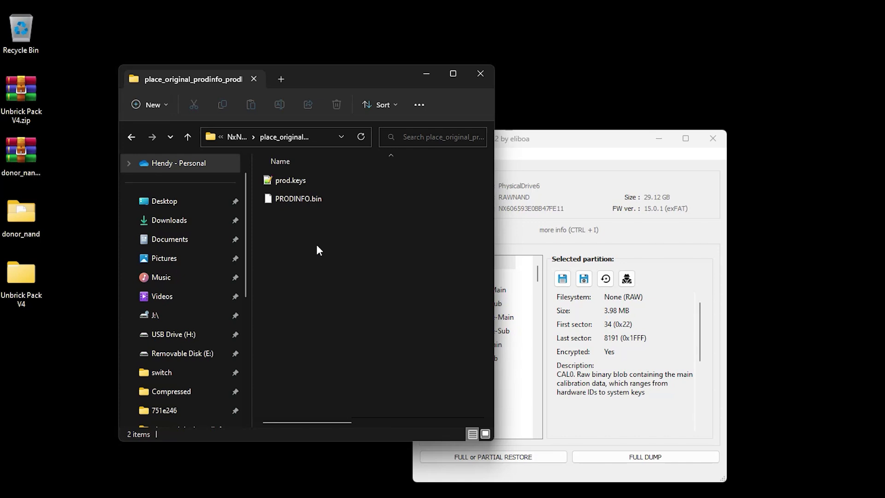
- Open the place_donor_nand_here folder alongside the desktop donor_nand folder
{"action": "left_click", "coordinate": [234, 136]}
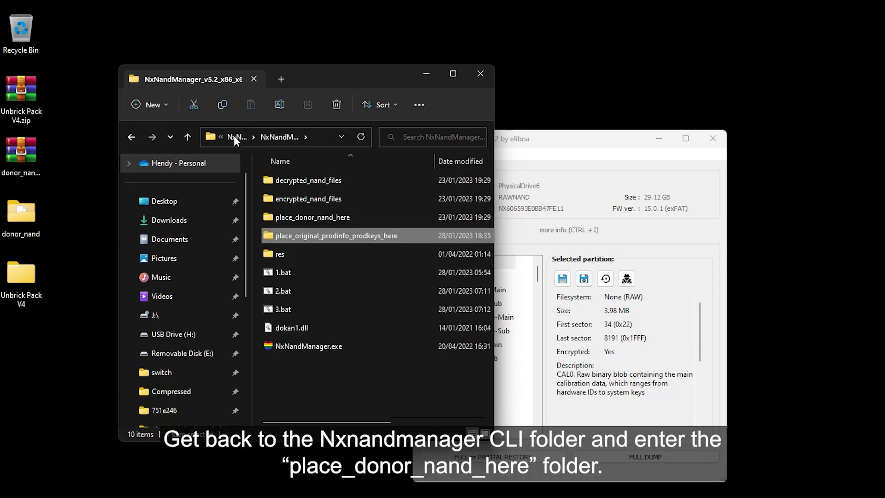
{"action": "double_click", "coordinate": [300, 217]}
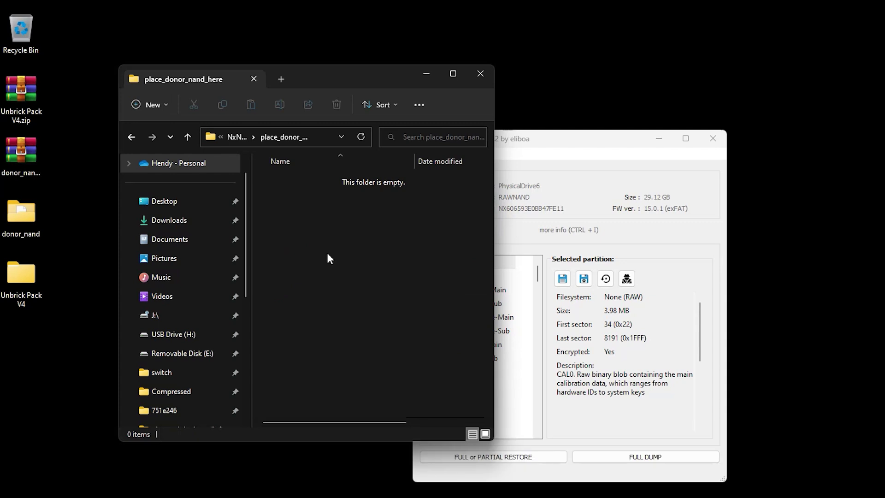
{"action": "double_click", "coordinate": [20, 213]}
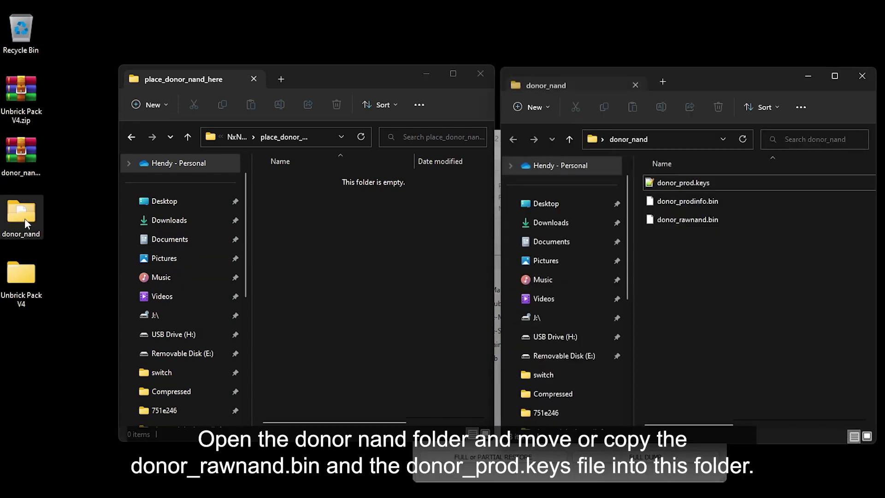
- Move donor_prod.keys and donor_rawnand.bin into place_donor_nand_here, then return to the parent folder
{"action": "left_click", "coordinate": [677, 183]}
{"action": "left_click", "coordinate": [682, 220], "text": "ctrl"}
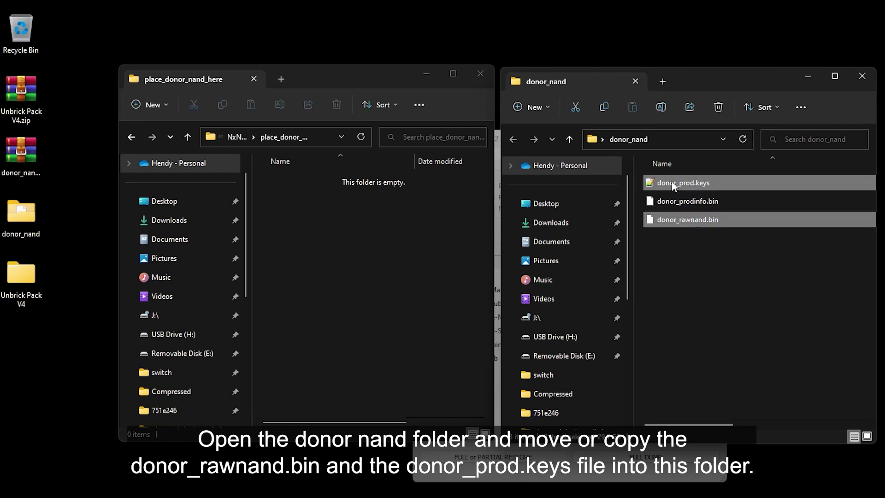
{"action": "left_click_drag", "start_coordinate": [673, 185], "coordinate": [344, 271]}
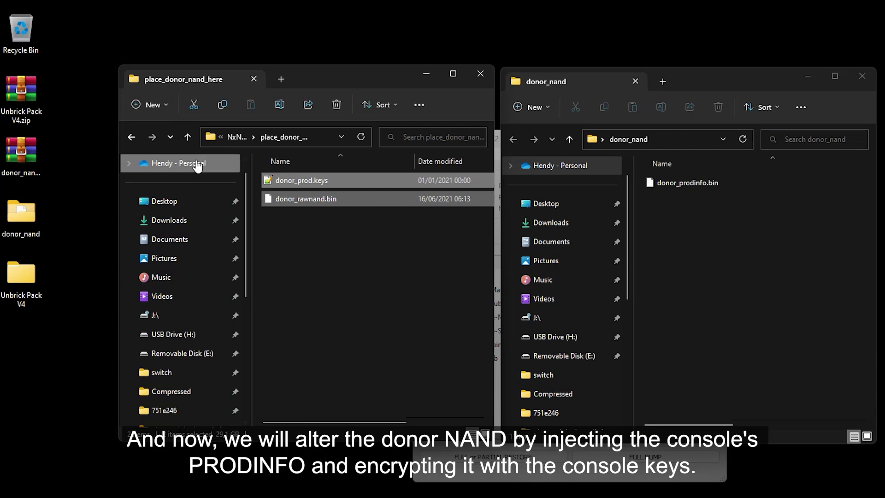
{"action": "left_click", "coordinate": [188, 137]}
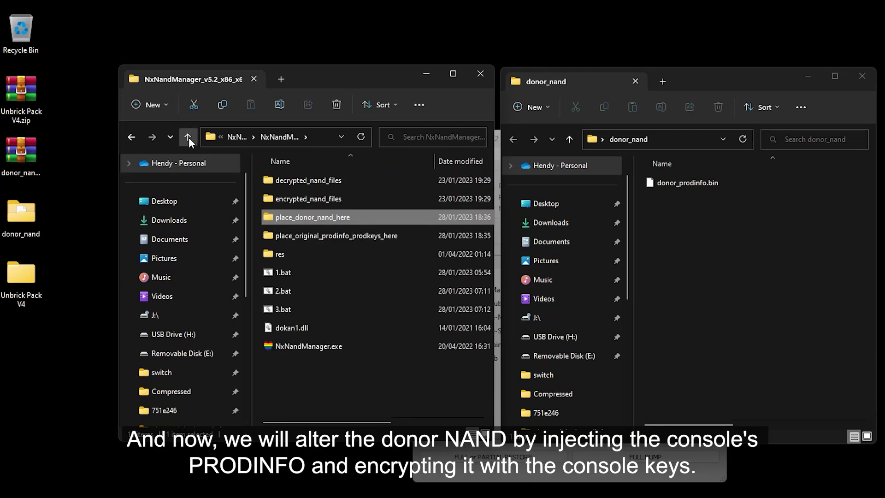
{"action": "left_click", "coordinate": [338, 391]}
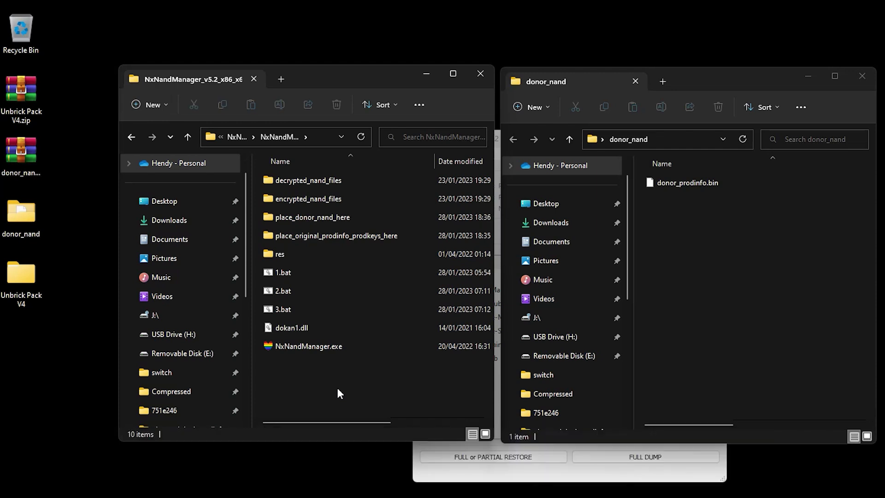
- Run 1.bat and 2.bat, then start 3.bat to restore the partitions
{"action": "double_click", "coordinate": [309, 273]}
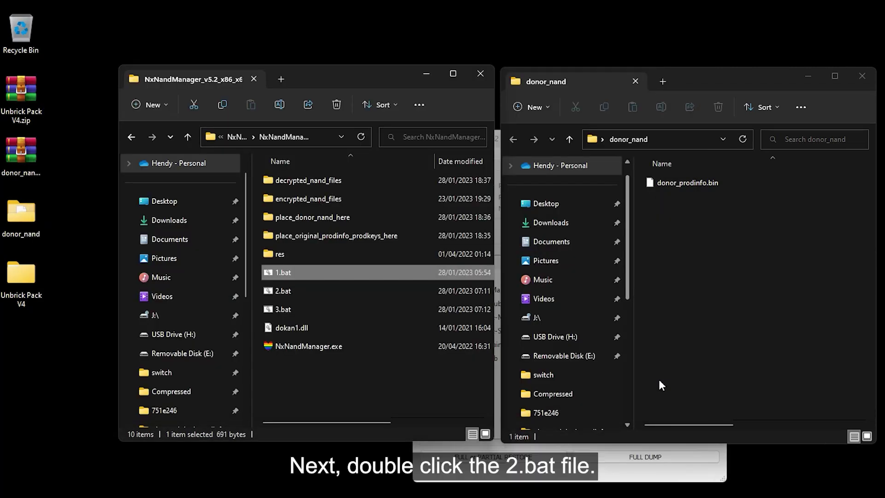
{"action": "double_click", "coordinate": [349, 293]}
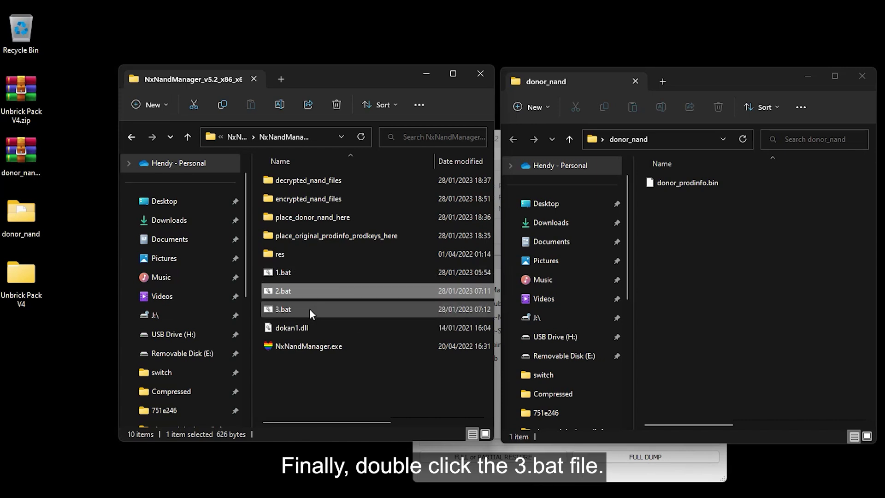
{"action": "double_click", "coordinate": [309, 309]}
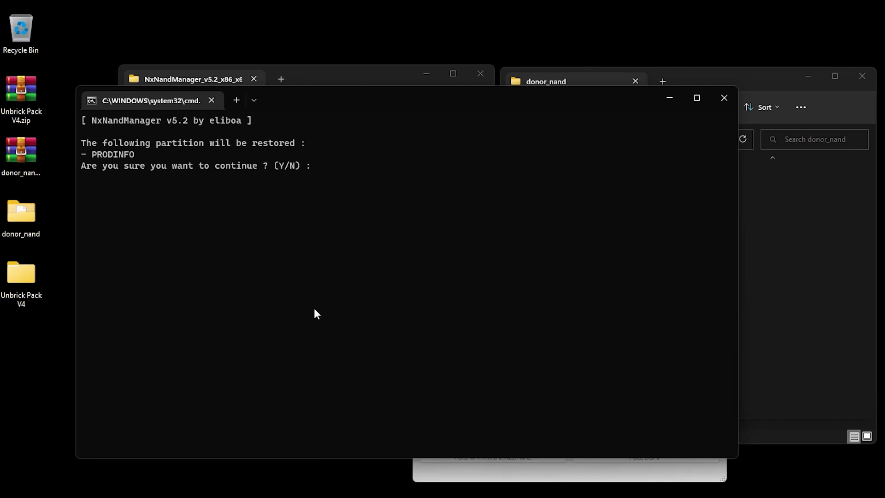
- Answer Y to restore PRODINFO, PRODINFOF, SAFE, SYSTEM and USER from the donor NAND
{"action": "key", "text": "y"}
{"action": "key", "text": "y"}
{"action": "key", "text": "y"}
{"action": "key", "text": "y"}
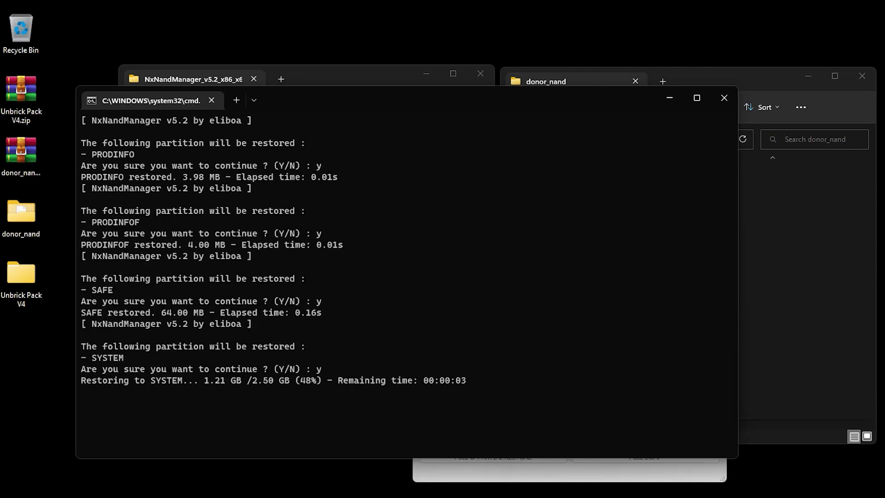
{"action": "key", "text": "y"}
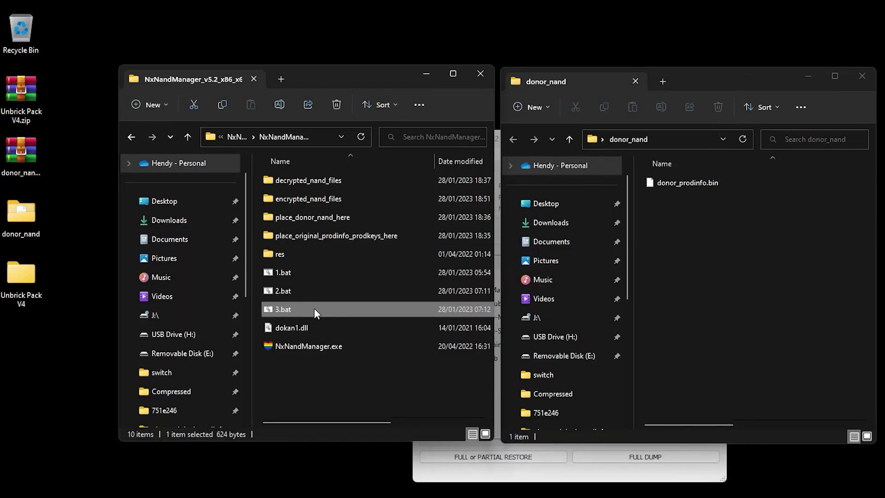
- Open place_donor_nand_here\donor_rawnand.bin in NxNandManager
{"action": "left_click", "coordinate": [378, 392]}
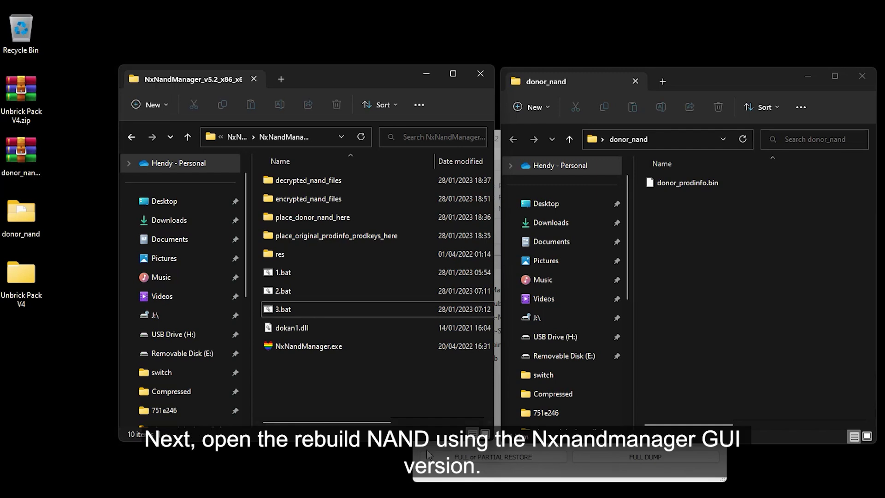
{"action": "left_click", "coordinate": [490, 476]}
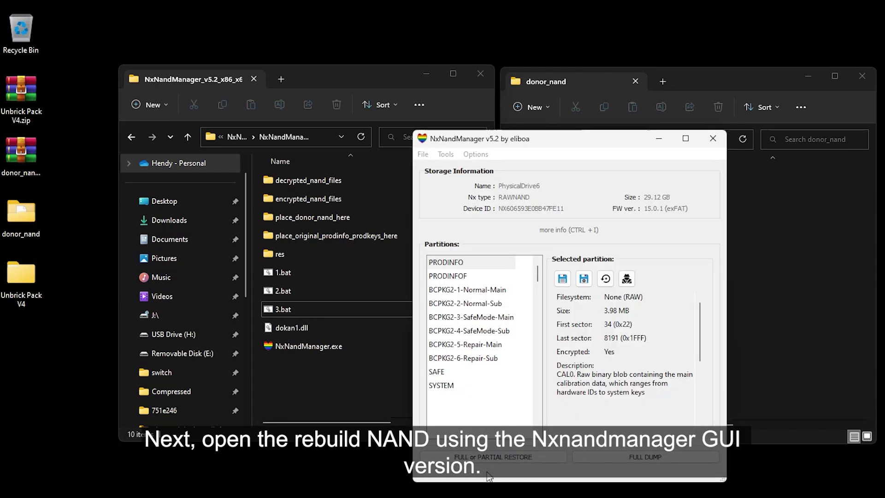
{"action": "left_click", "coordinate": [423, 155]}
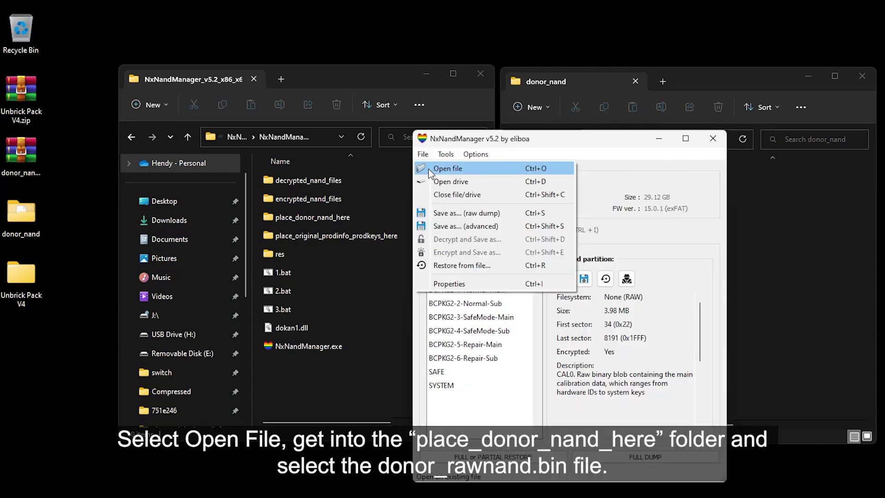
{"action": "left_click", "coordinate": [430, 169]}
{"action": "left_click", "coordinate": [655, 183]}
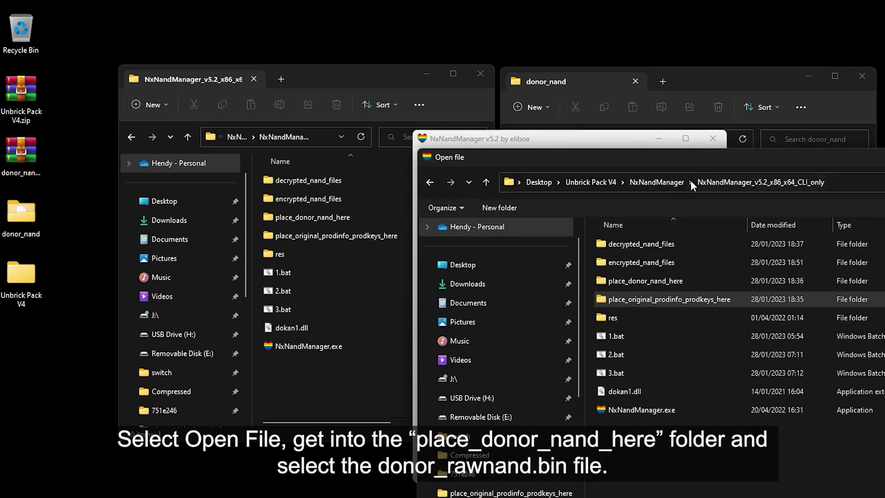
{"action": "double_click", "coordinate": [656, 281]}
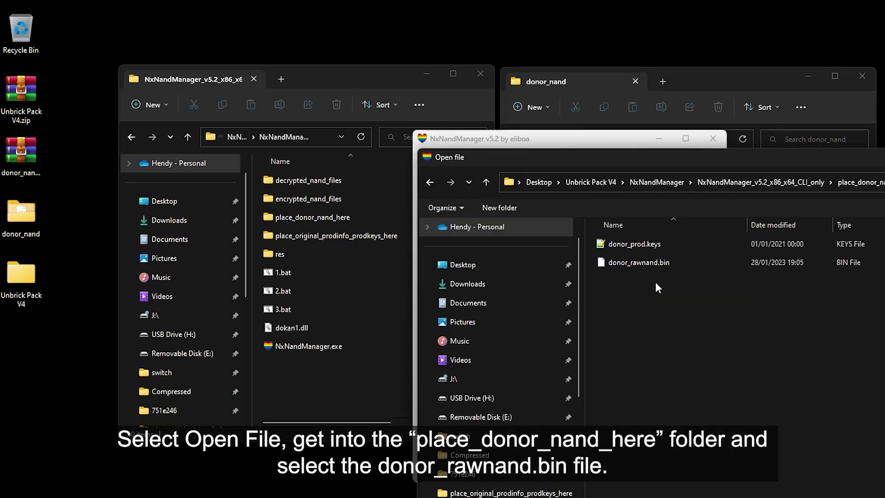
{"action": "double_click", "coordinate": [638, 262]}
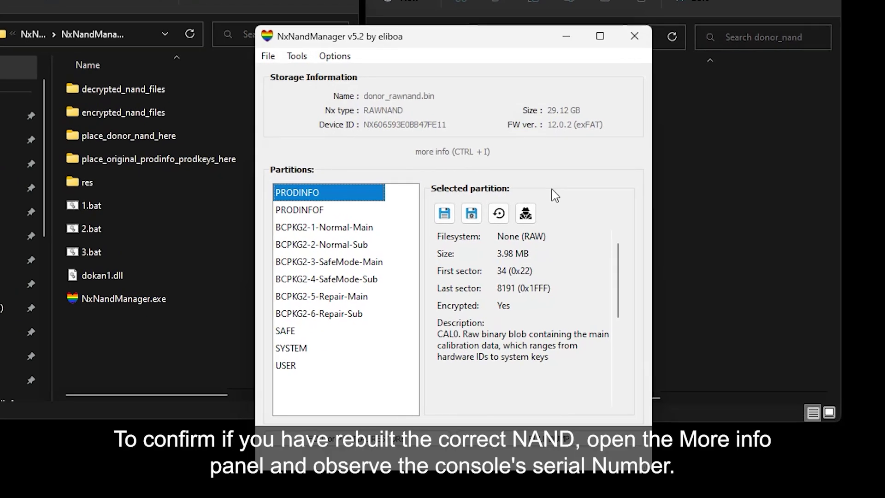
- Review the 29.12 GB RAWNAND's detailed info and serial number, then close it
{"action": "left_click", "coordinate": [468, 153]}
{"action": "left_click_drag", "start_coordinate": [579, 262], "coordinate": [577, 313]}
{"action": "left_click", "coordinate": [479, 257]}
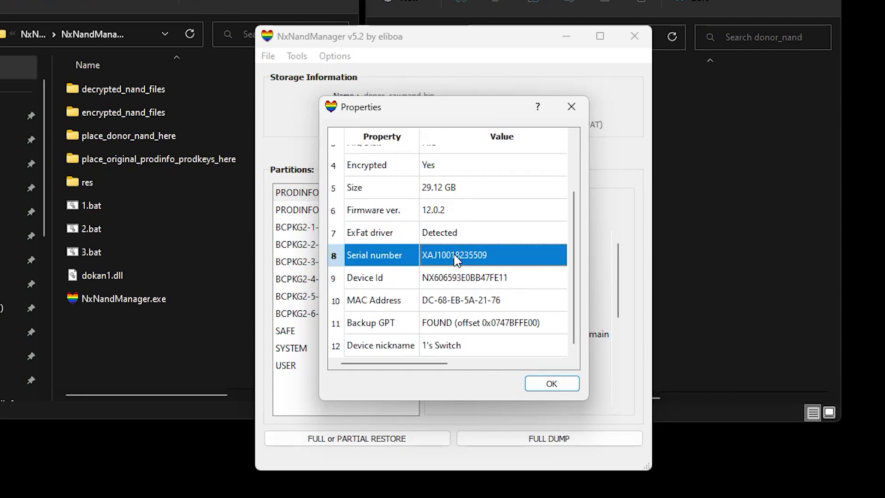
{"action": "left_click", "coordinate": [549, 385]}
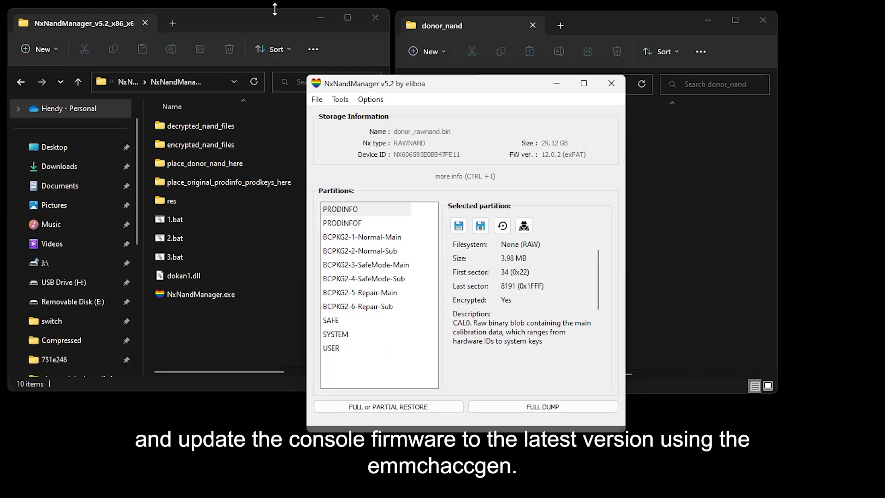
- Go up to Unbrick Pack V4 and open the emmchacgen folder
{"action": "left_click", "coordinate": [282, 21]}
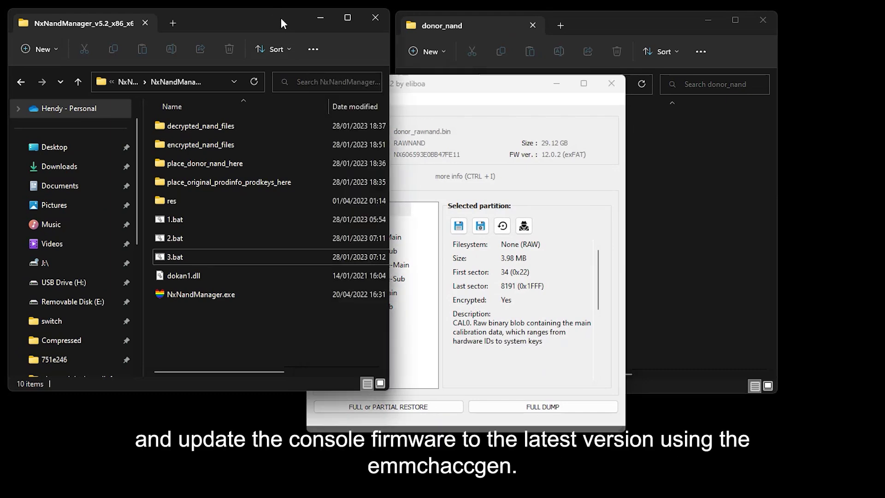
{"action": "left_click", "coordinate": [78, 85]}
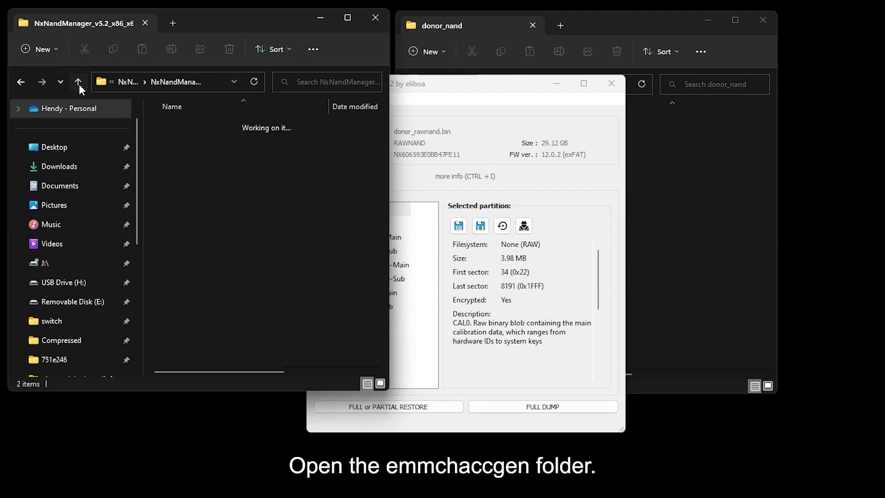
{"action": "left_click", "coordinate": [79, 84]}
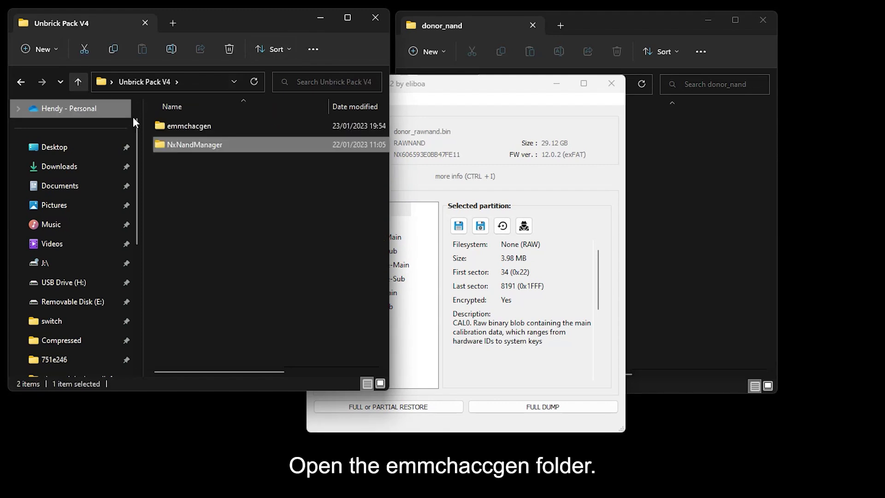
{"action": "double_click", "coordinate": [165, 123]}
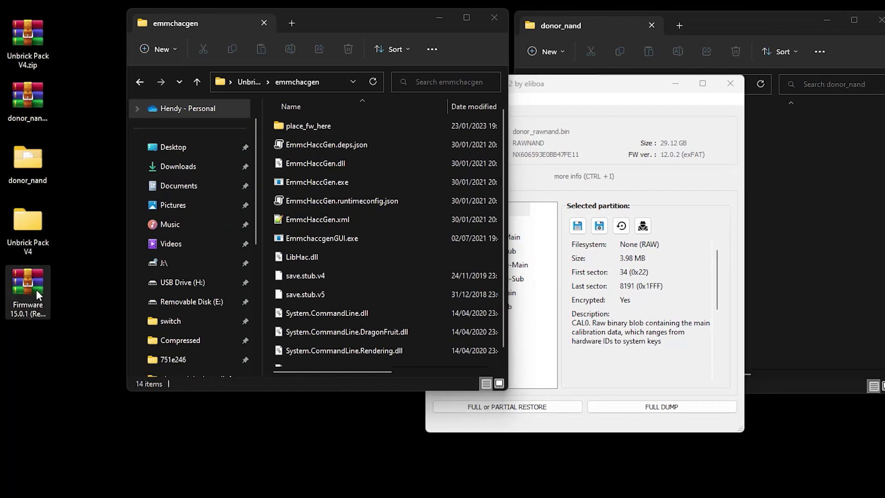
- Copy all 227 files from the Firmware 15.0.1 archive into place_fw_here
{"action": "double_click", "coordinate": [25, 295]}
{"action": "left_click", "coordinate": [608, 255]}
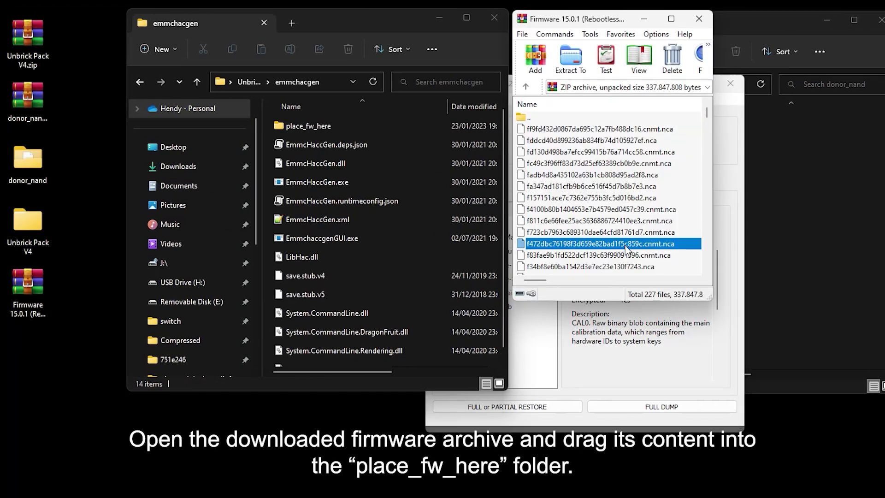
{"action": "key", "text": "ctrl+a"}
{"action": "left_click_drag", "start_coordinate": [560, 210], "coordinate": [323, 129]}
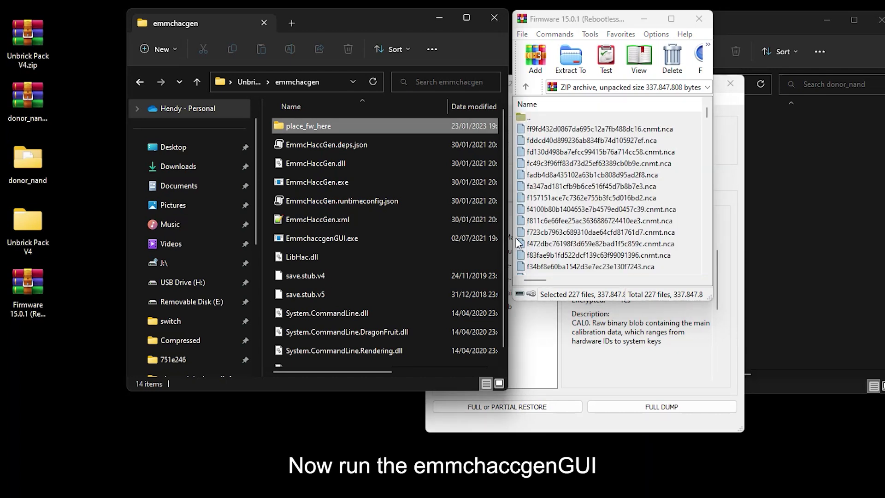
- Launch EmmchaccgenGUI.exe and choose Erista Unpatched (V1) as the console type
{"action": "double_click", "coordinate": [355, 237]}
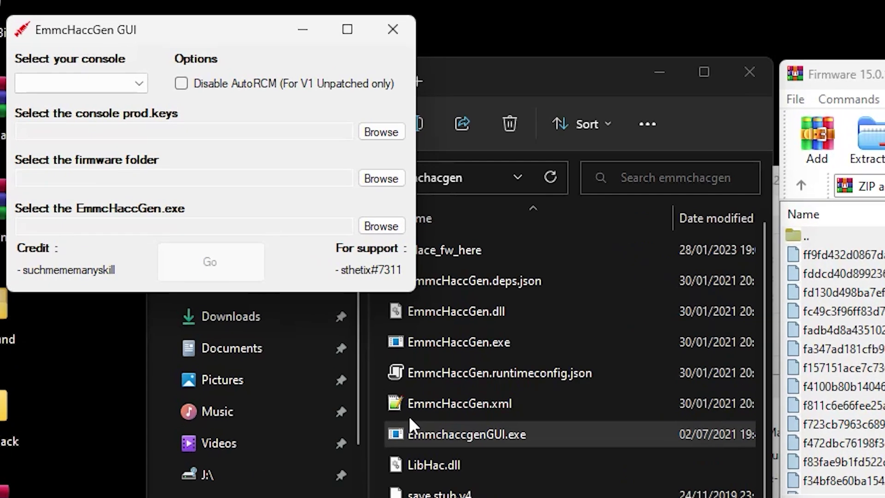
{"action": "left_click", "coordinate": [123, 32]}
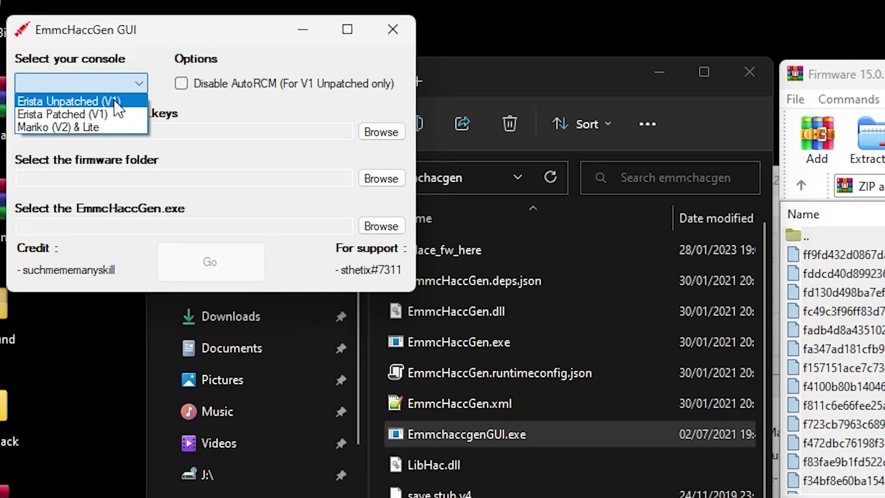
{"action": "left_click", "coordinate": [115, 102]}
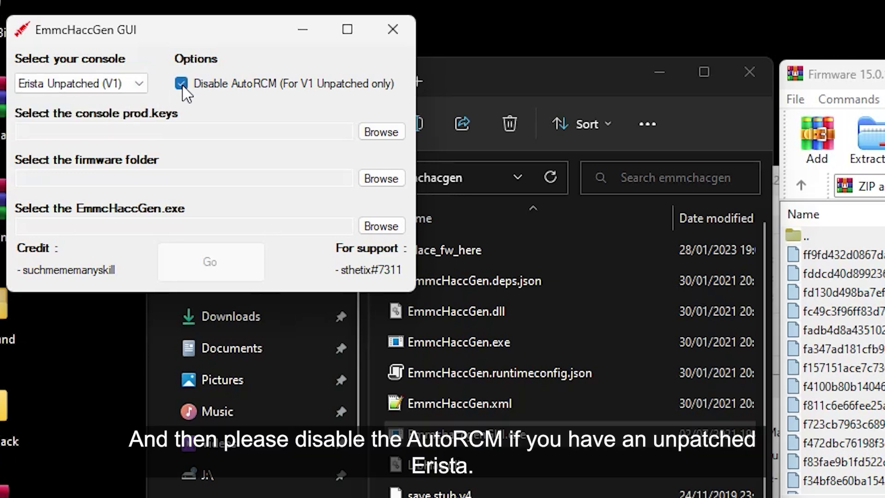
- Set the keys to prod.keys from place_original_prodinfo_prodkeys_here
{"action": "left_click", "coordinate": [381, 133]}
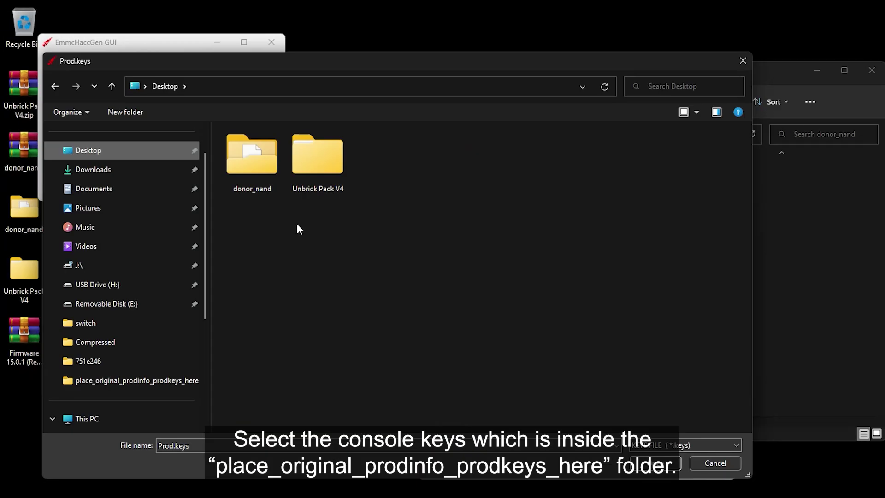
{"action": "double_click", "coordinate": [324, 161]}
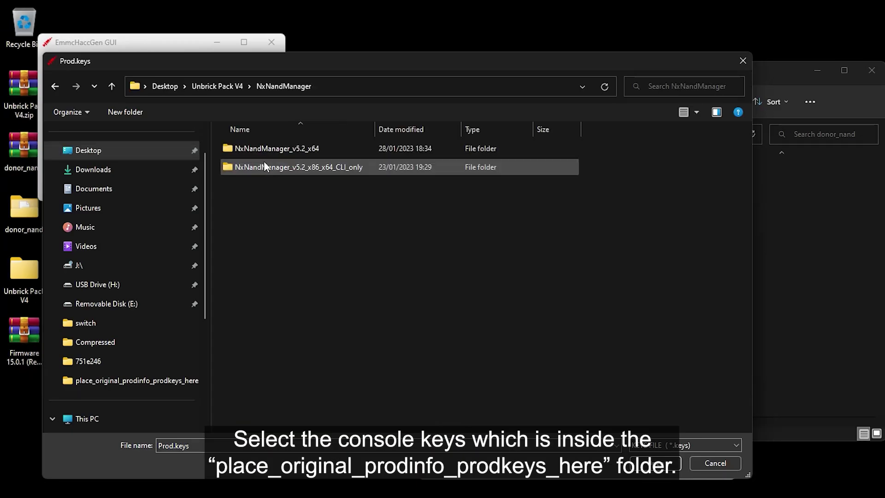
{"action": "double_click", "coordinate": [266, 166]}
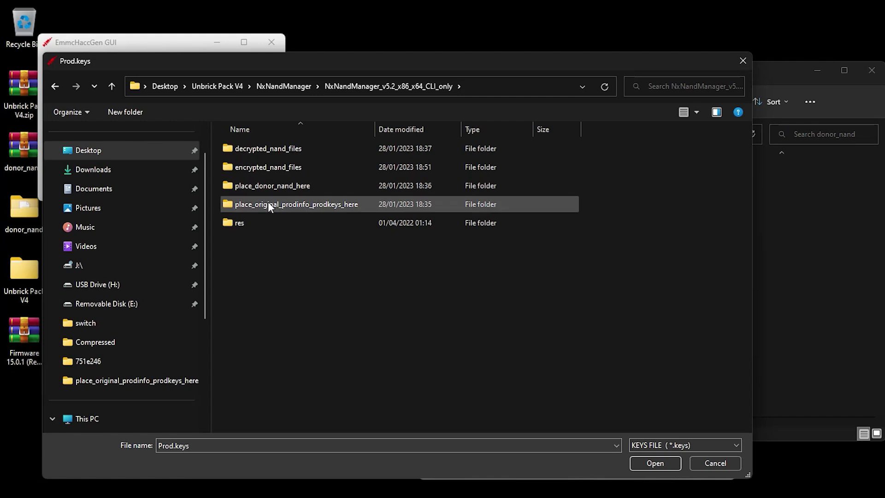
{"action": "double_click", "coordinate": [269, 205]}
{"action": "double_click", "coordinate": [250, 148]}
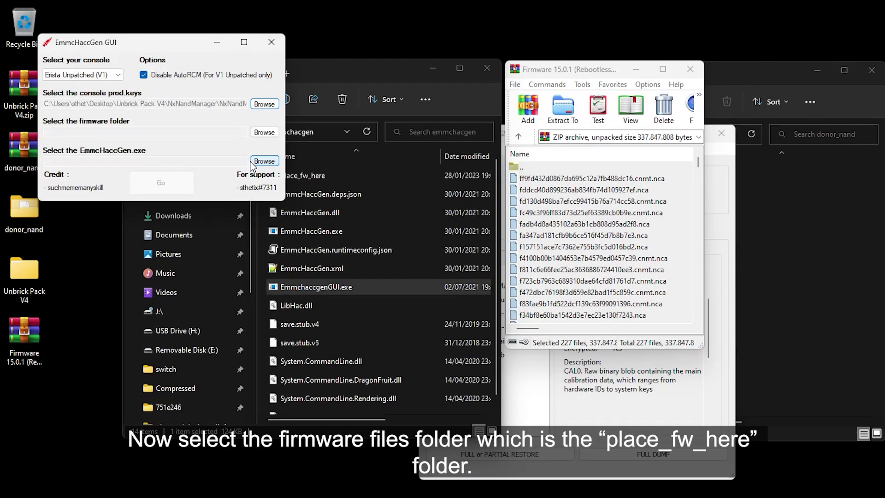
- Set the firmware folder to emmchacgen\place_fw_here
{"action": "left_click", "coordinate": [264, 132]}
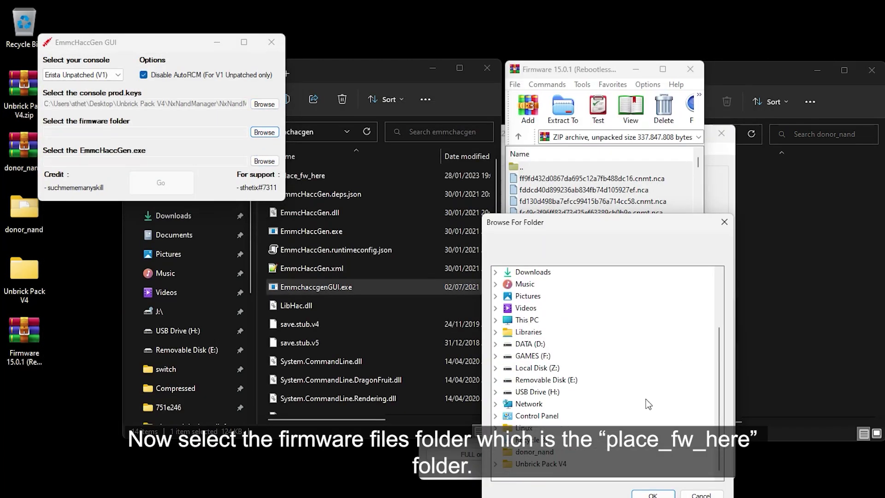
{"action": "double_click", "coordinate": [557, 466]}
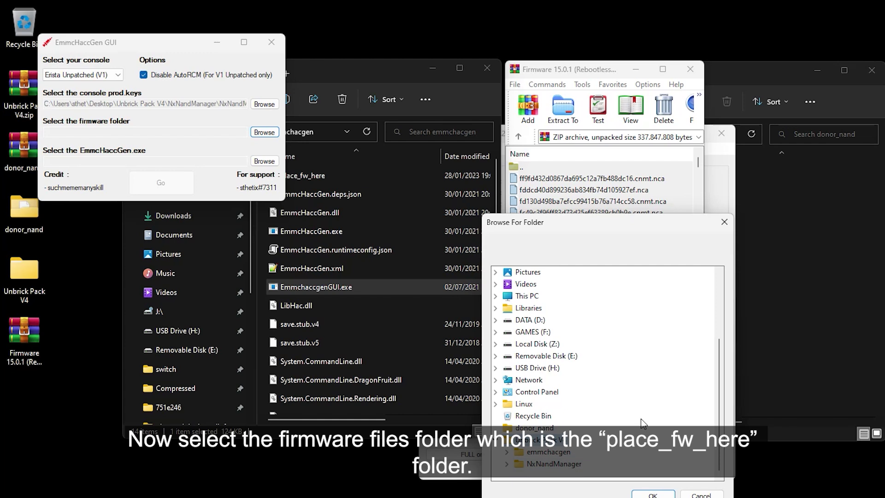
{"action": "double_click", "coordinate": [550, 452]}
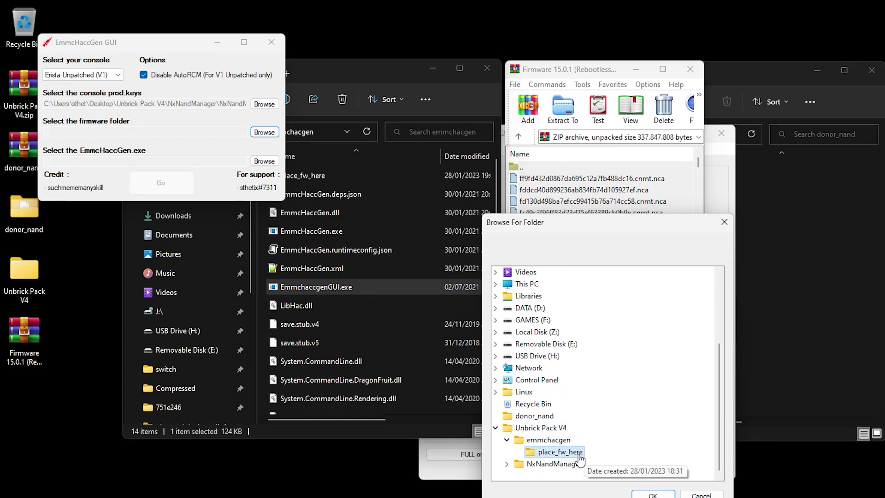
{"action": "left_click", "coordinate": [651, 495]}
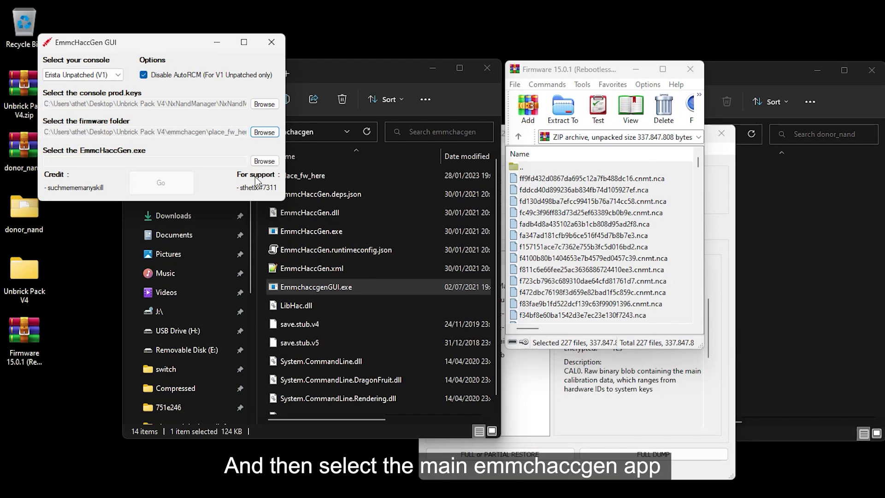
- Set the EmmcHaccGen.exe path to Desktop\Unbrick Pack V4\emmchacgen\EmmcHaccGen.exe
{"action": "left_click", "coordinate": [261, 162]}
{"action": "left_click", "coordinate": [109, 172]}
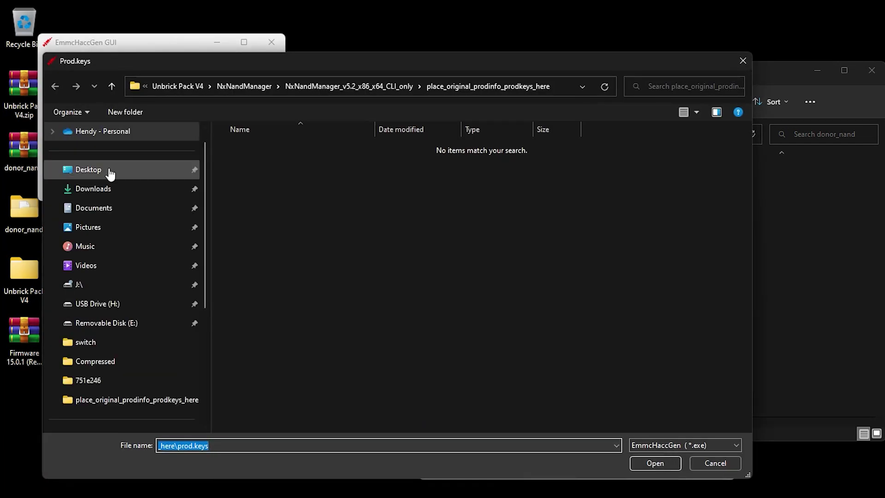
{"action": "double_click", "coordinate": [309, 161]}
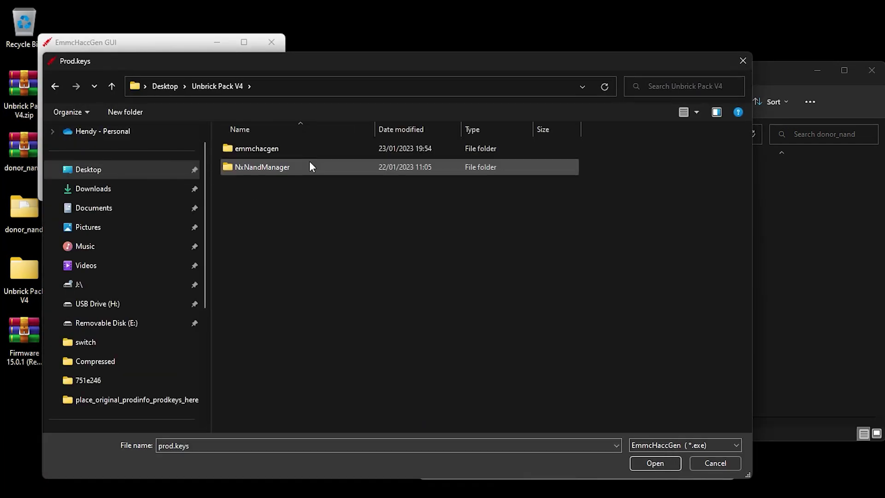
{"action": "double_click", "coordinate": [273, 150]}
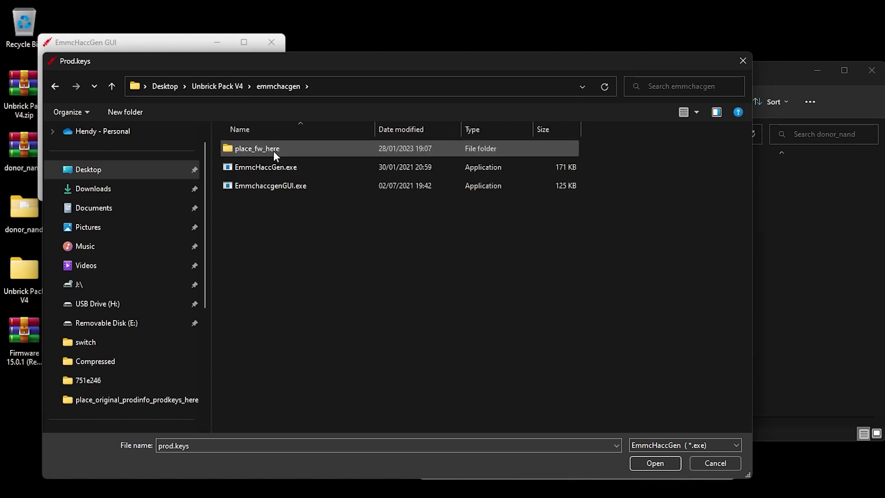
{"action": "double_click", "coordinate": [272, 167]}
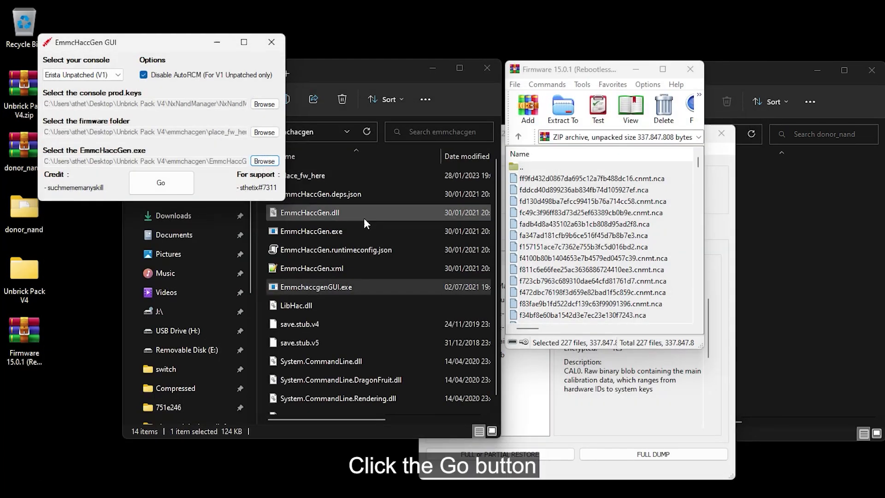
- Generate the 15.0.1 system files and open the NX-15.0.1_exFAT output folder beside donor_nand
{"action": "left_click", "coordinate": [170, 188]}
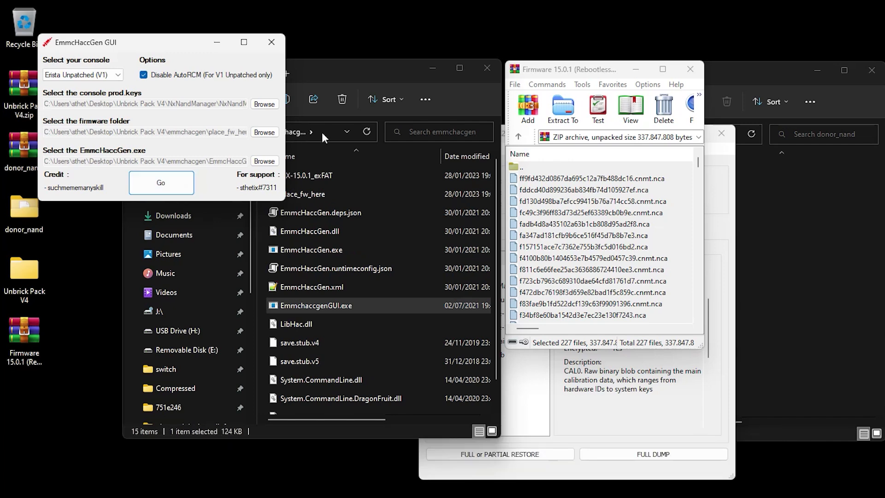
{"action": "left_click", "coordinate": [325, 65]}
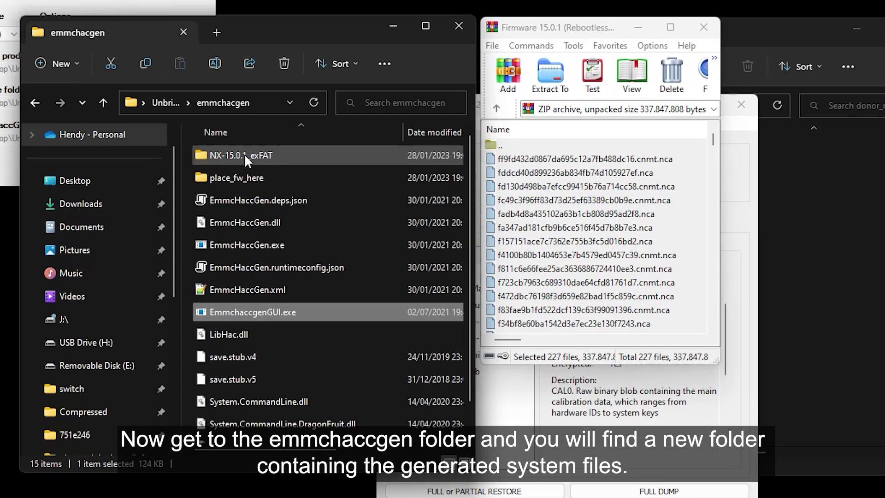
{"action": "mouse_move", "coordinate": [311, 179]}
{"action": "double_click", "coordinate": [236, 152]}
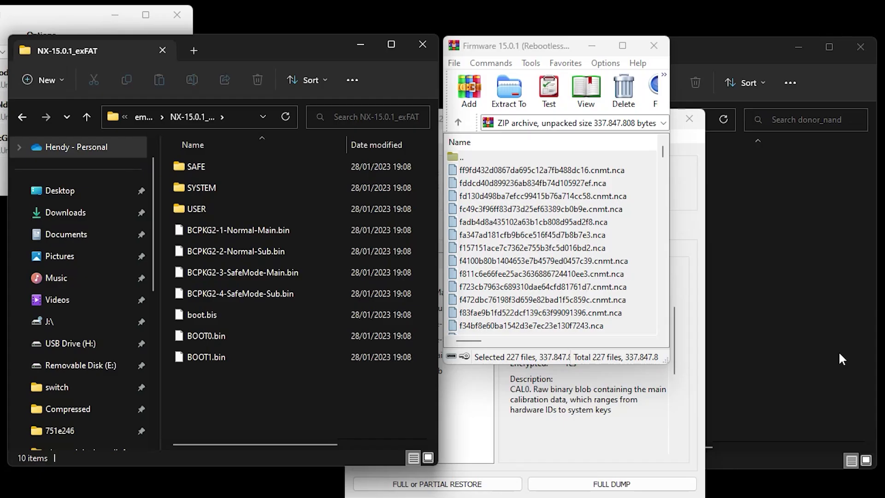
{"action": "left_click", "coordinate": [839, 350]}
- Copy SYSTEM and boot.bis into the scripts folder on USB Drive (I:)
{"action": "left_click_drag", "start_coordinate": [590, 255], "coordinate": [596, 402]}
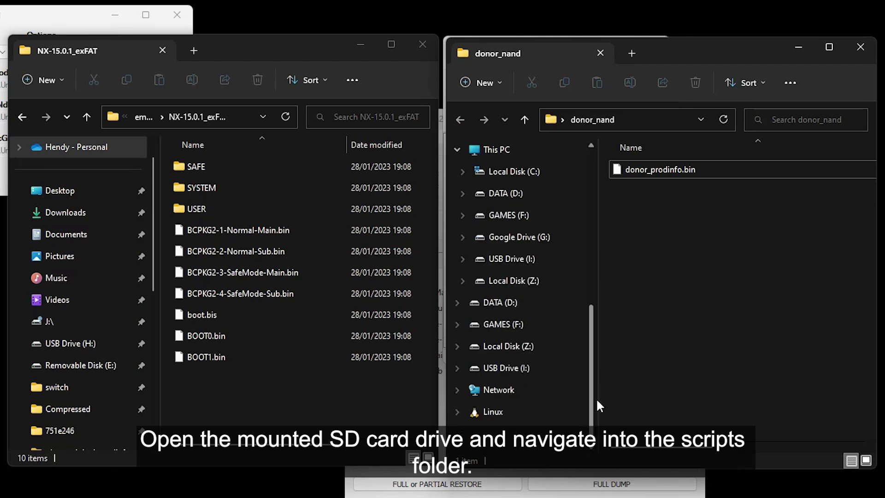
{"action": "left_click", "coordinate": [507, 368]}
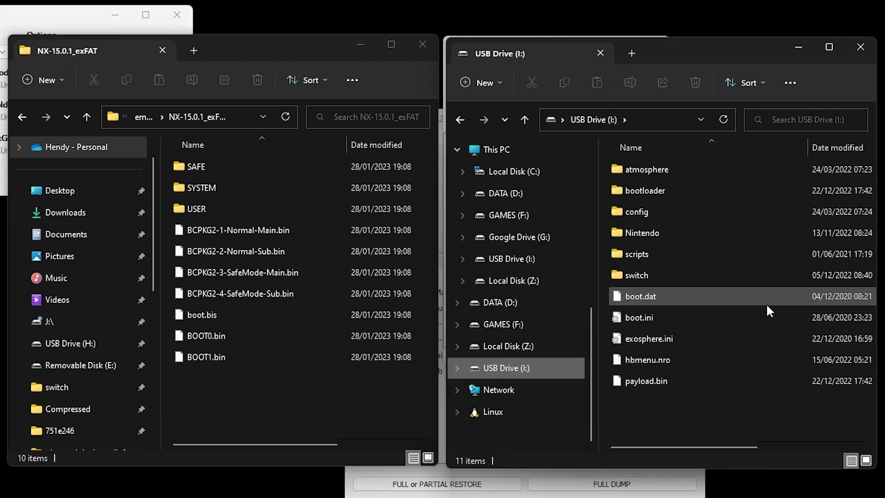
{"action": "double_click", "coordinate": [661, 253]}
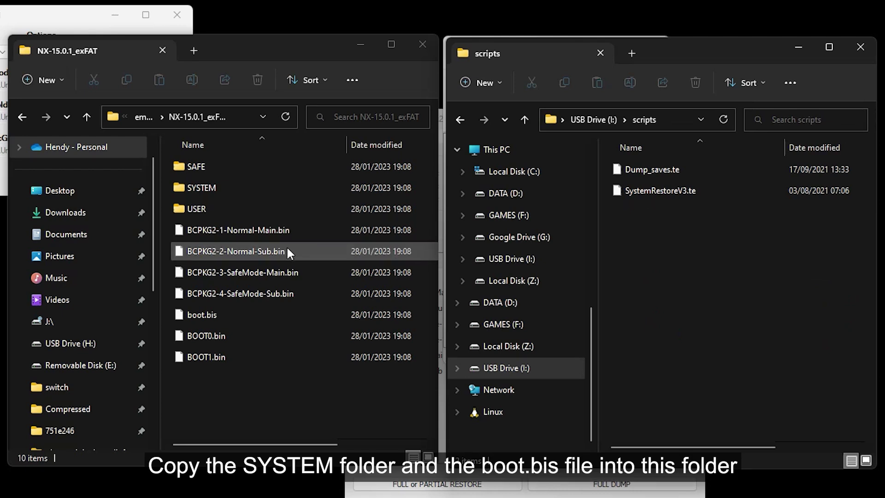
{"action": "left_click", "coordinate": [210, 189]}
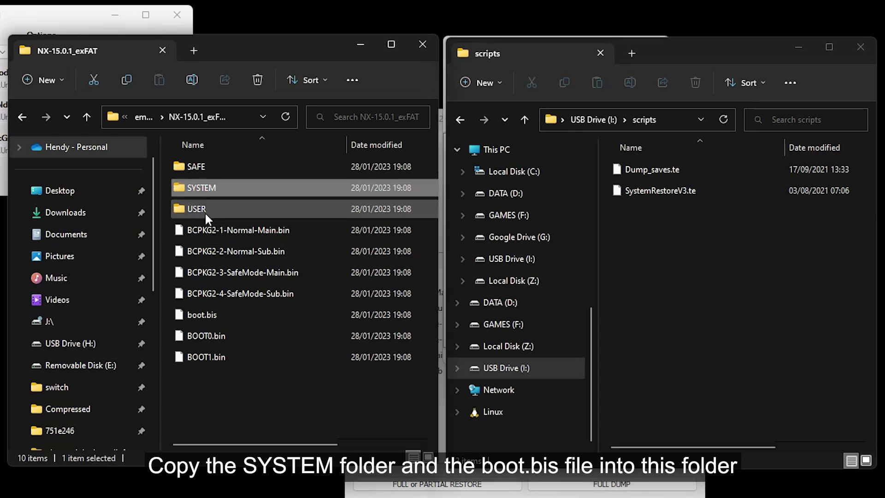
{"action": "left_click", "coordinate": [209, 313], "text": "ctrl"}
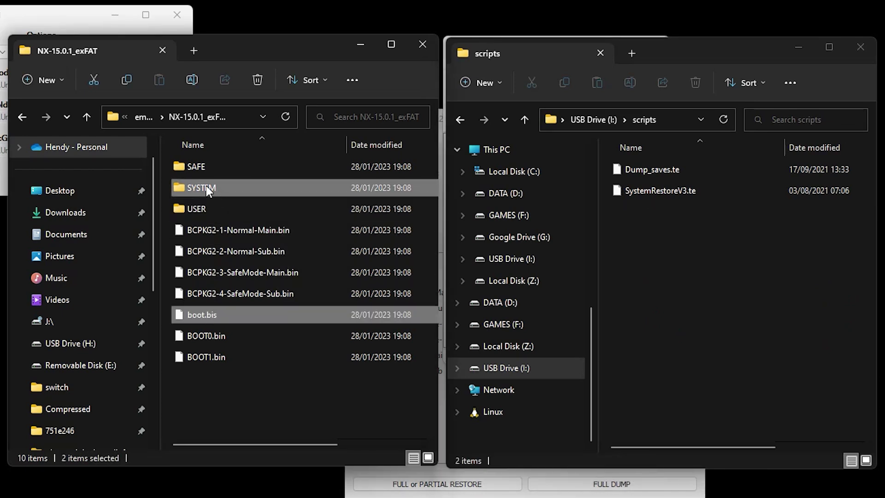
{"action": "left_click_drag", "start_coordinate": [207, 186], "coordinate": [684, 256]}
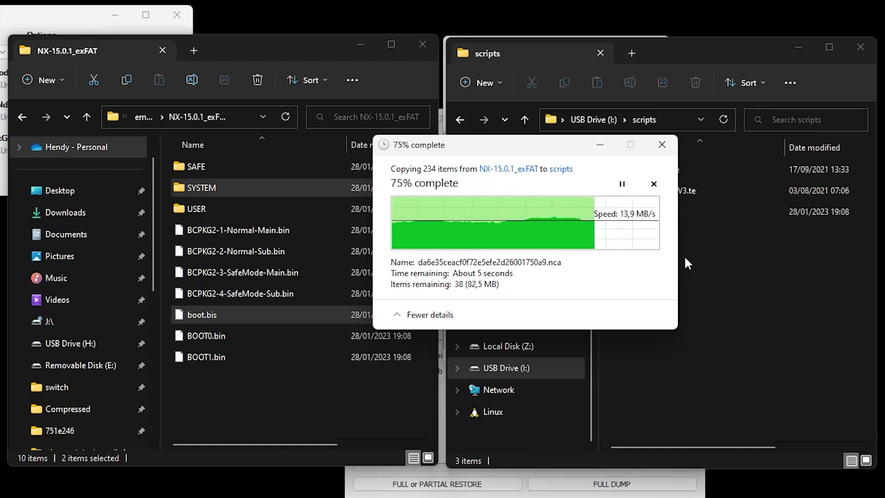
- Eject USB Drive (I:) and mount the Switch's eMMC RAW GPP in hekate
{"action": "right_click", "coordinate": [543, 371]}
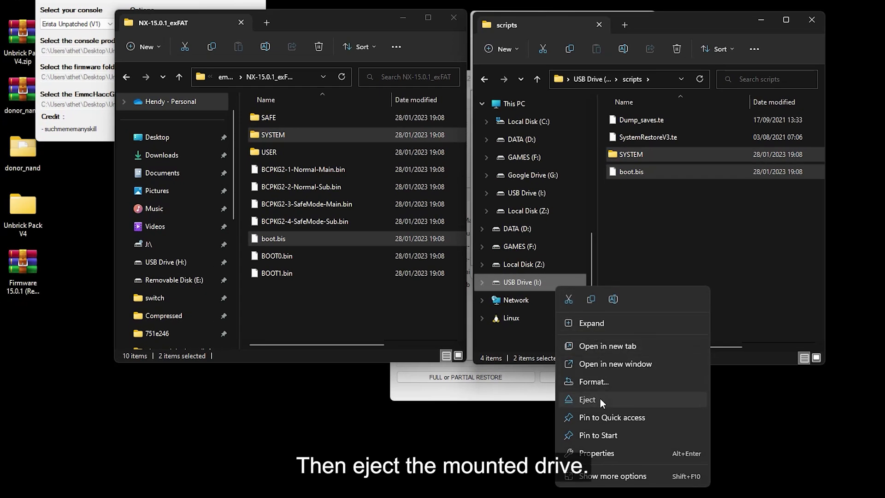
{"action": "left_click", "coordinate": [599, 400]}
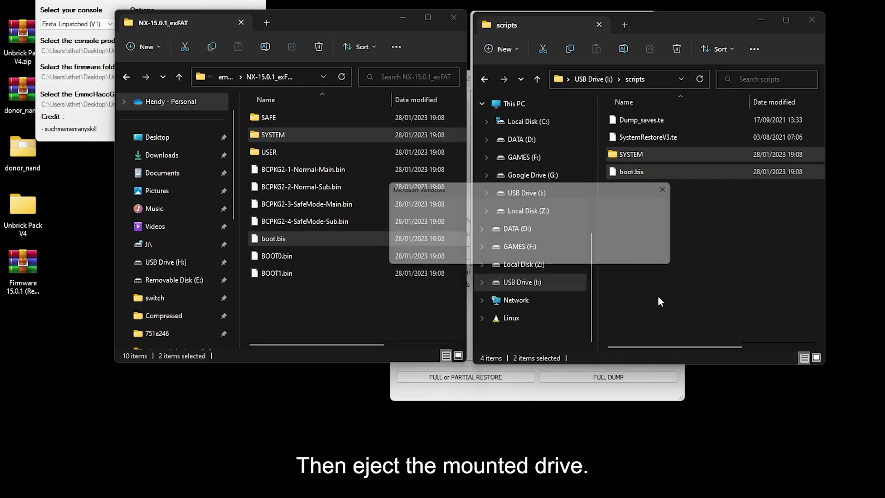
{"action": "left_click", "coordinate": [657, 257]}
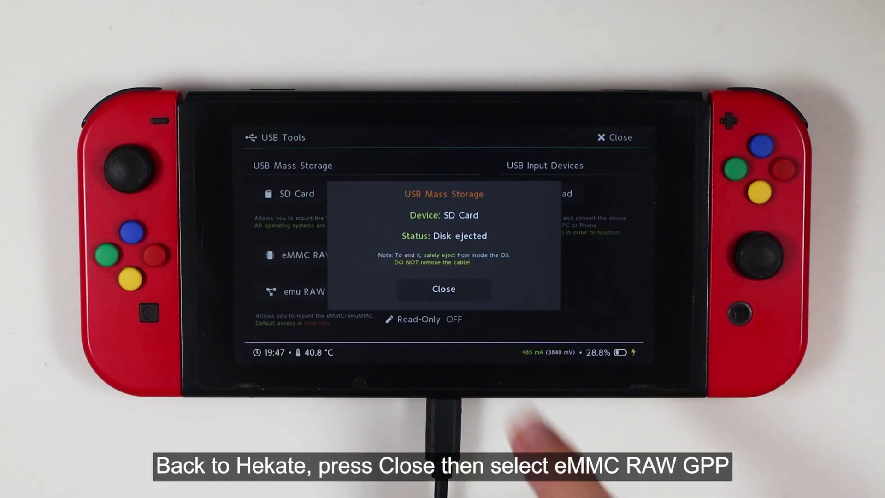
{"action": "left_click", "coordinate": [444, 289]}
{"action": "left_click", "coordinate": [322, 255]}
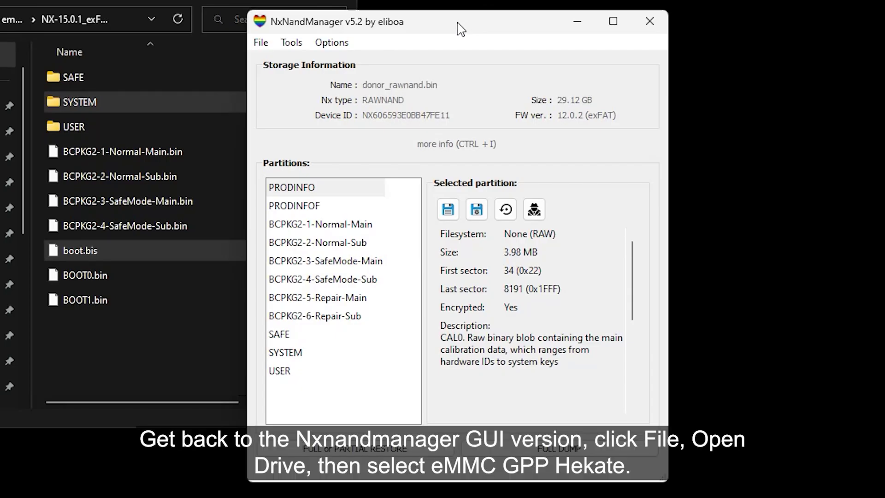
- Fully restore donor_rawnand.bin onto the eMMC GPP hekate drive and dismiss the closing error
{"action": "left_click", "coordinate": [261, 43]}
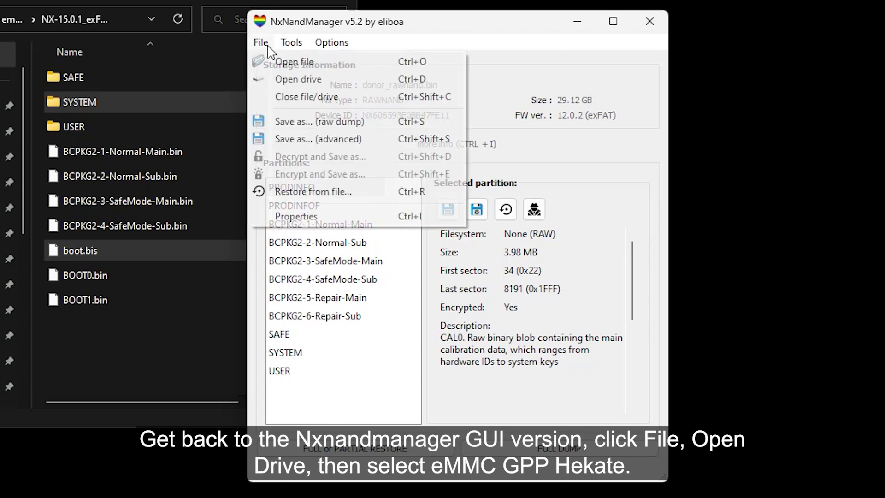
{"action": "left_click", "coordinate": [282, 81]}
{"action": "double_click", "coordinate": [362, 91]}
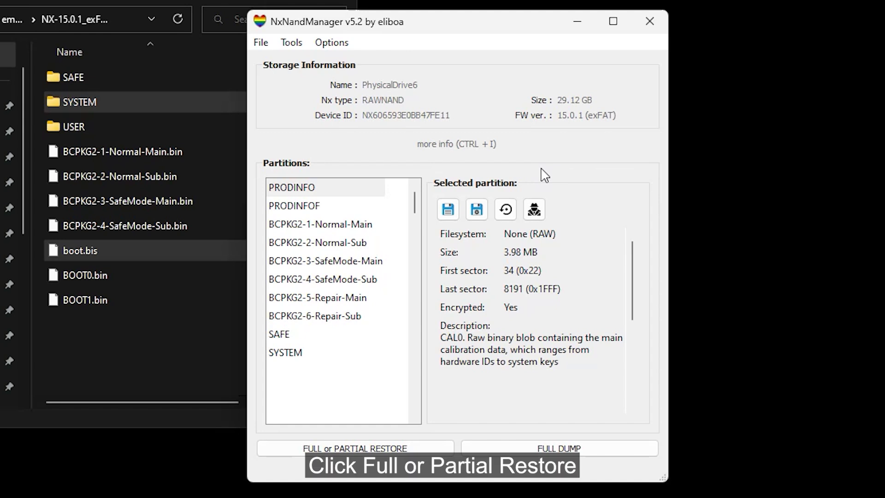
{"action": "left_click", "coordinate": [413, 449]}
{"action": "left_click", "coordinate": [533, 191]}
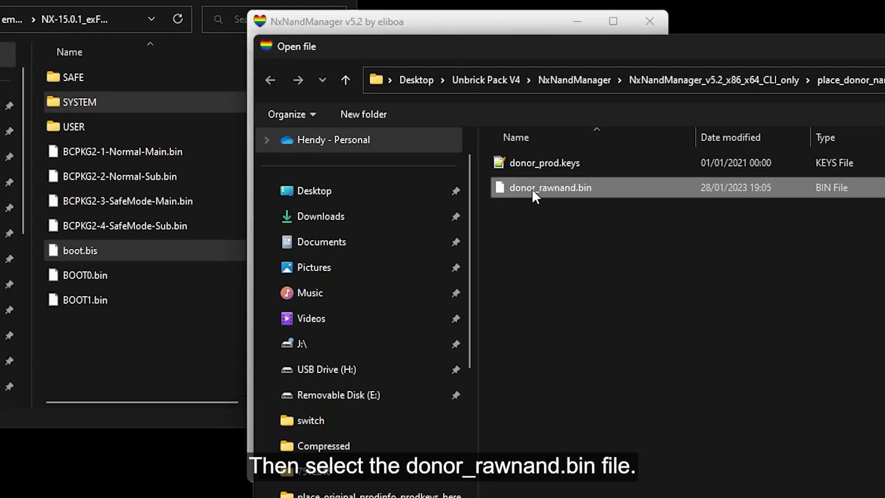
{"action": "key", "text": "Return"}
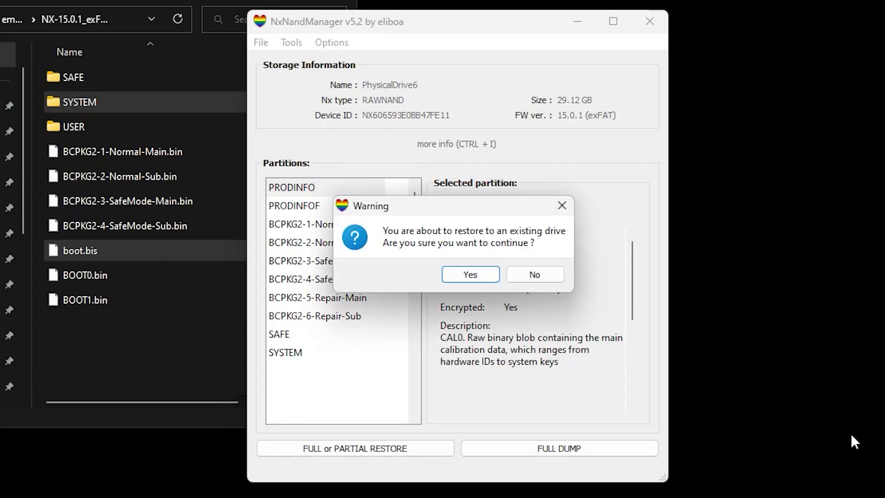
{"action": "left_click", "coordinate": [484, 276]}
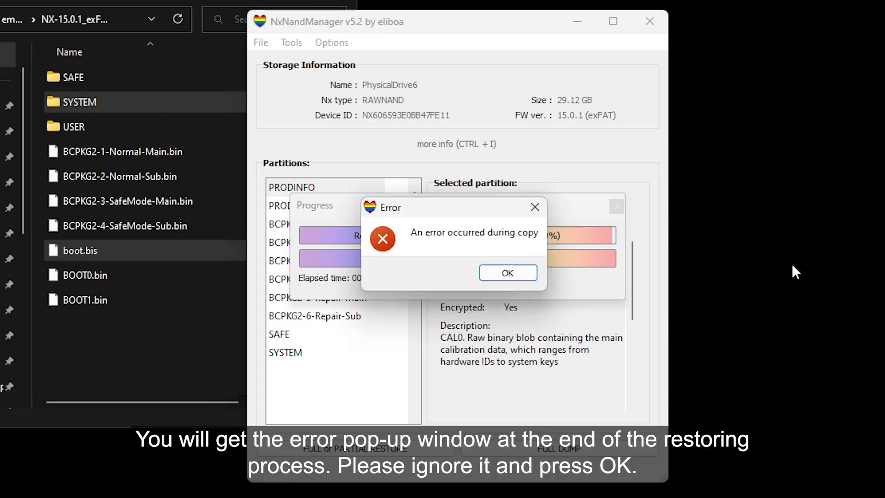
{"action": "left_click", "coordinate": [507, 273]}
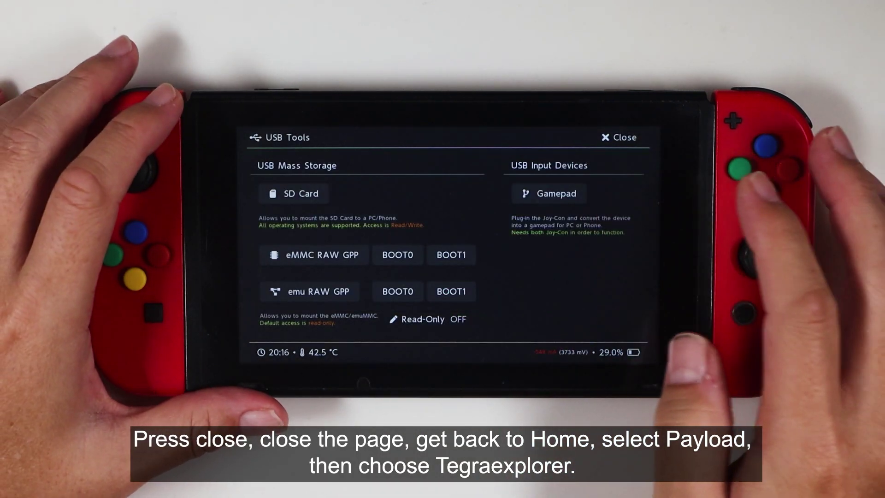
- Close USB Tools and launch TegraExplorer.bin from hekate's Payloads list
{"action": "left_click", "coordinate": [620, 138]}
{"action": "left_click", "coordinate": [364, 137]}
{"action": "left_click", "coordinate": [490, 245]}
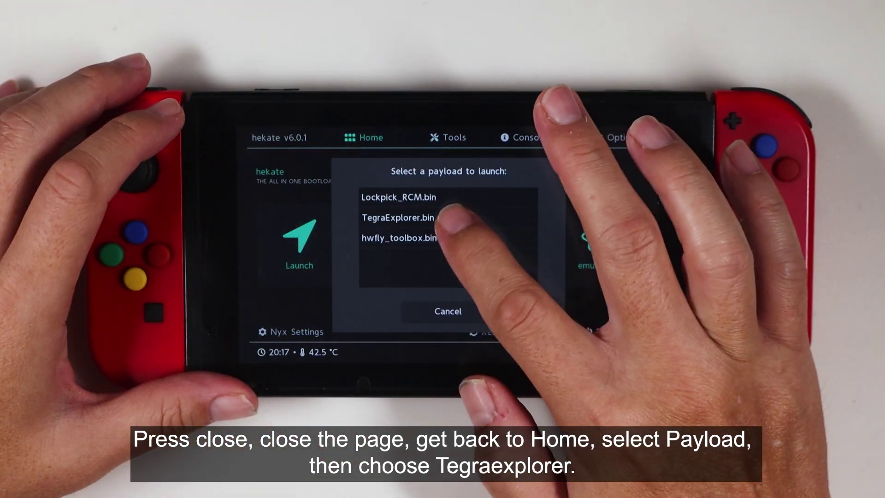
{"action": "left_click", "coordinate": [443, 217]}
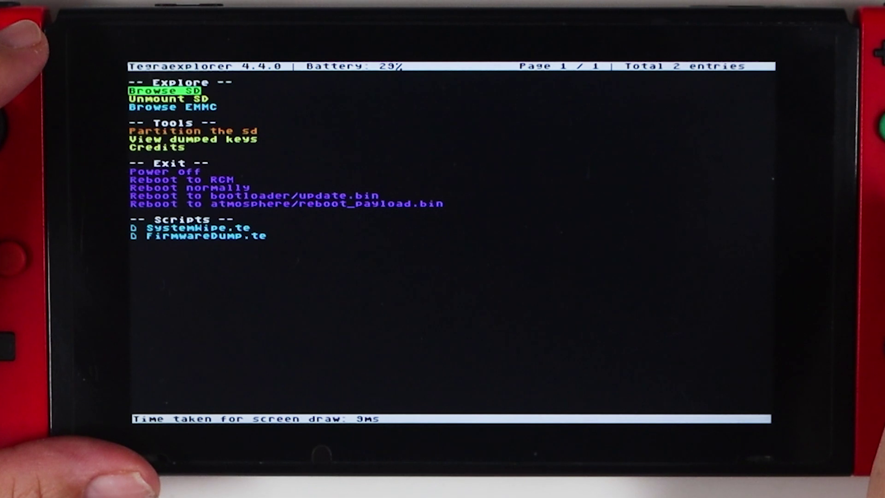
- Browse to sd:/scripts and select SystemRestoreV3.te
{"action": "key", "text": "Return"}
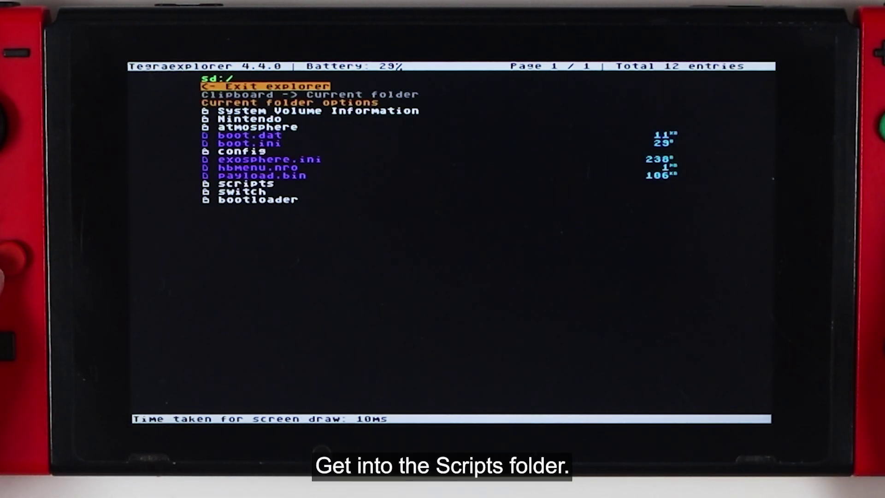
{"action": "key", "text": "Down"}
{"action": "key", "text": "Down"}
{"action": "key", "text": "Down"}
{"action": "key", "text": "Down"}
{"action": "key", "text": "Down"}
{"action": "key", "text": "Down"}
{"action": "key", "text": "Down"}
{"action": "key", "text": "Down"}
{"action": "key", "text": "Down"}
{"action": "key", "text": "Down"}
{"action": "key", "text": "Down"}
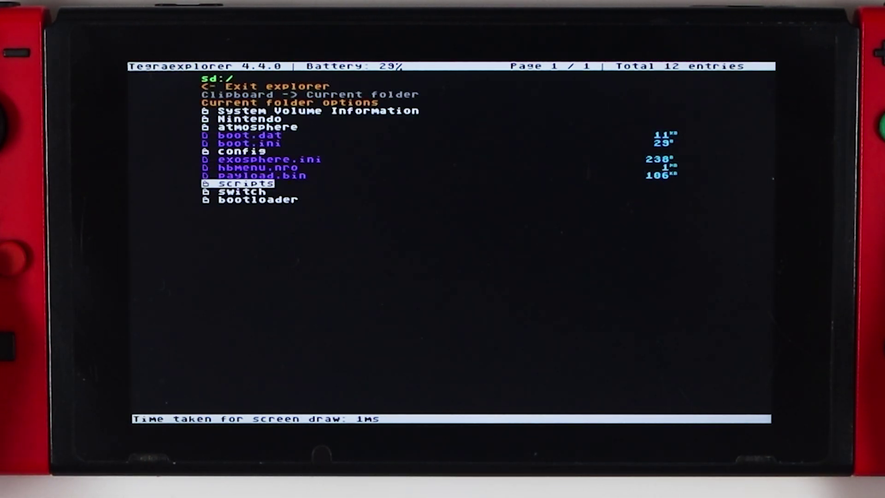
{"action": "key", "text": "Return"}
{"action": "key", "text": "Down"}
{"action": "key", "text": "Down"}
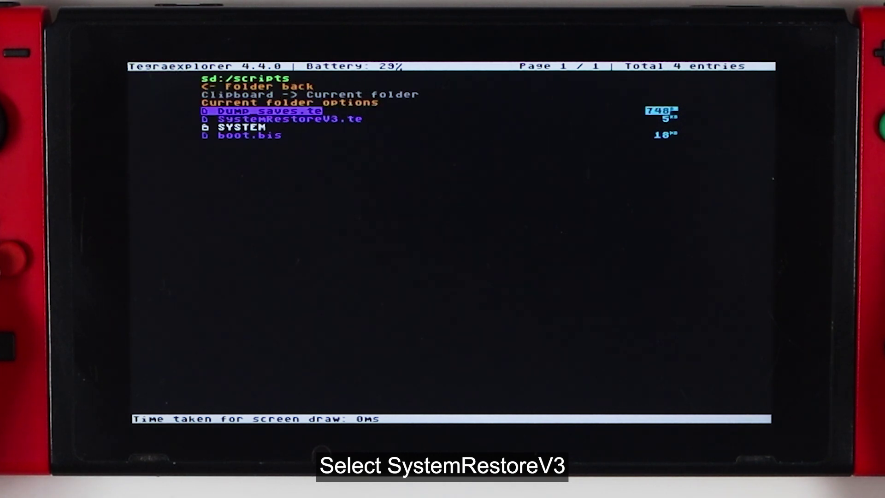
{"action": "key", "text": "Down"}
{"action": "key", "text": "Return"}
- Launch SystemRestoreV3, choose Restore Both BIS and SYSTEM, and start the restore
{"action": "key", "text": "Down"}
{"action": "key", "text": "Down"}
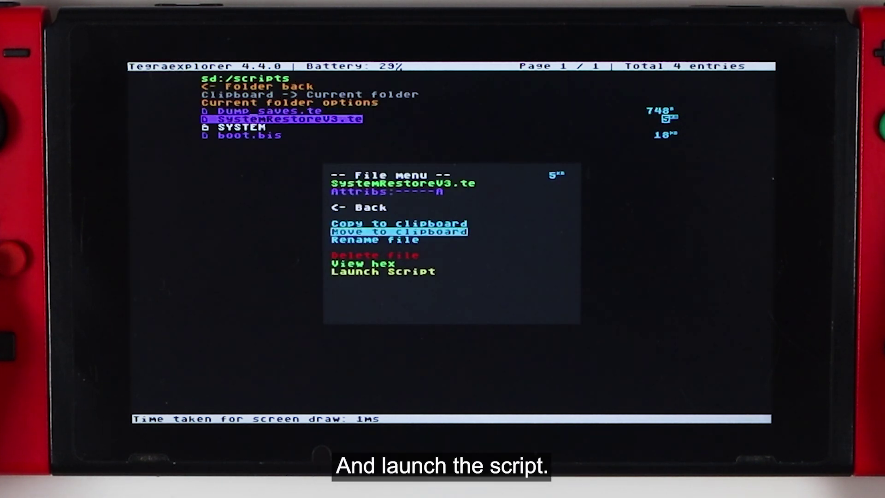
{"action": "key", "text": "Down"}
{"action": "key", "text": "Down"}
{"action": "key", "text": "Down"}
{"action": "key", "text": "Down"}
{"action": "key", "text": "Return"}
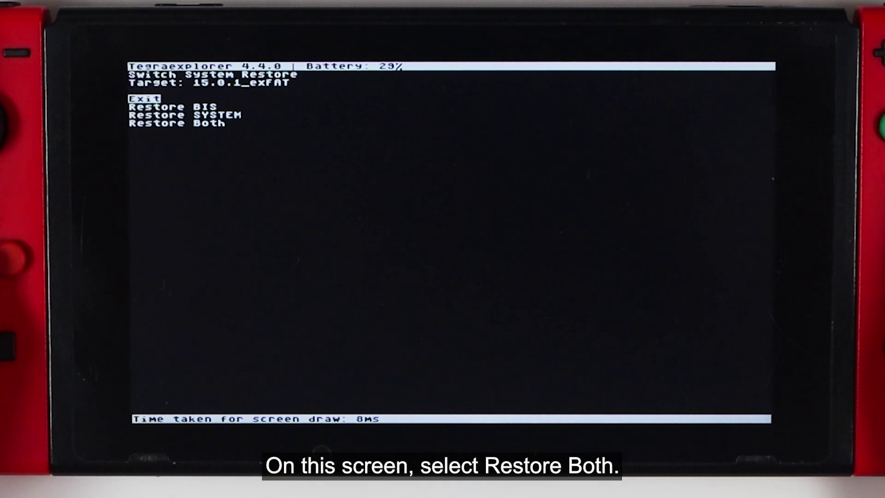
{"action": "key", "text": "Down"}
{"action": "key", "text": "Down"}
{"action": "key", "text": "Down"}
{"action": "key", "text": "Return"}
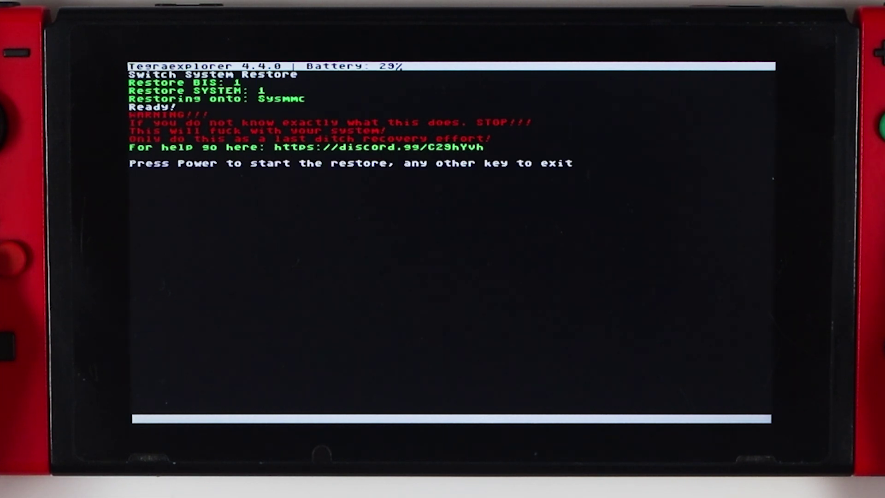
{"action": "key", "text": "Power"}
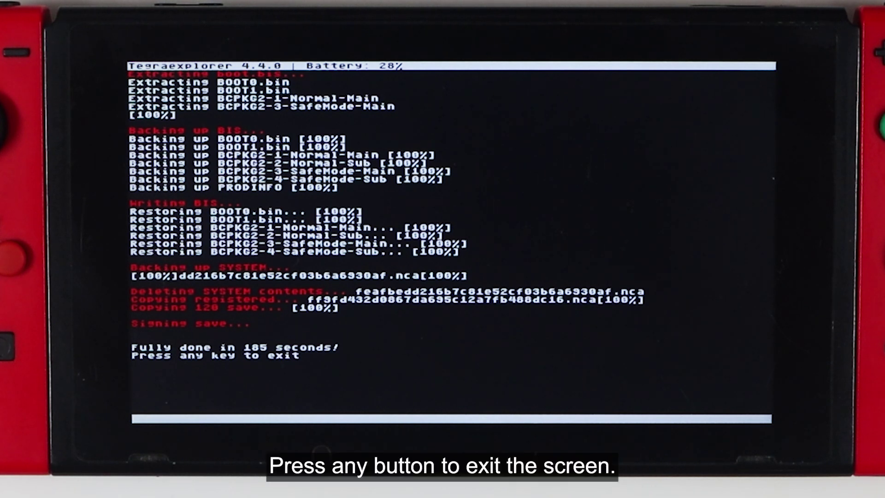
- Leave the restore log, return to TegraExplorer's main menu, and run SystemWipe.te
{"action": "key", "text": "Return"}
{"action": "key", "text": "Escape"}
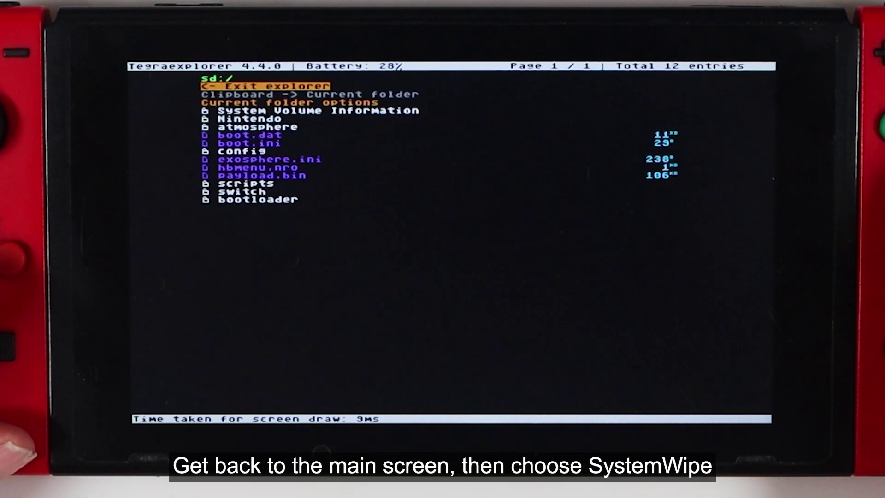
{"action": "key", "text": "Escape"}
{"action": "key", "text": "Down"}
{"action": "key", "text": "Down"}
{"action": "key", "text": "Down"}
{"action": "key", "text": "Down"}
{"action": "key", "text": "Down"}
{"action": "key", "text": "Down"}
{"action": "key", "text": "Down"}
{"action": "key", "text": "Down"}
{"action": "key", "text": "Down"}
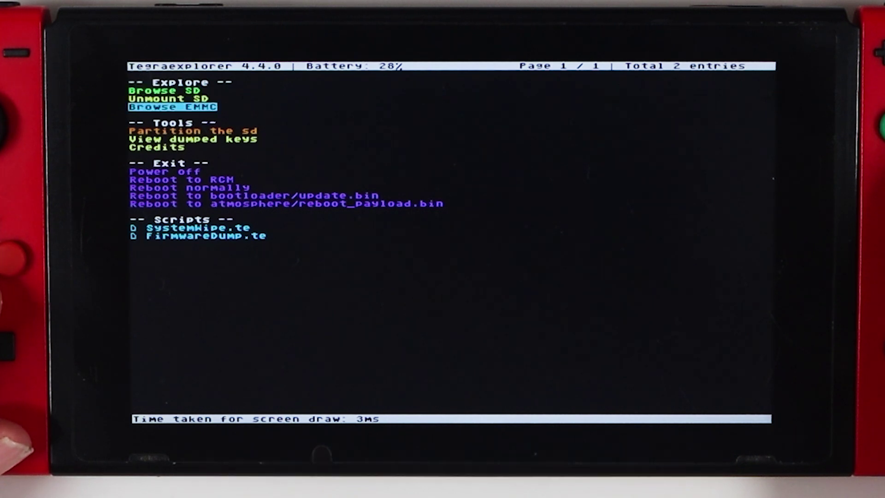
{"action": "key", "text": "Down"}
{"action": "key", "text": "Down"}
{"action": "key", "text": "Down"}
{"action": "key", "text": "Up"}
{"action": "key", "text": "Return"}
- Choose Wipe sysmmc and confirm wiping everything with Power
{"action": "key", "text": "Down"}
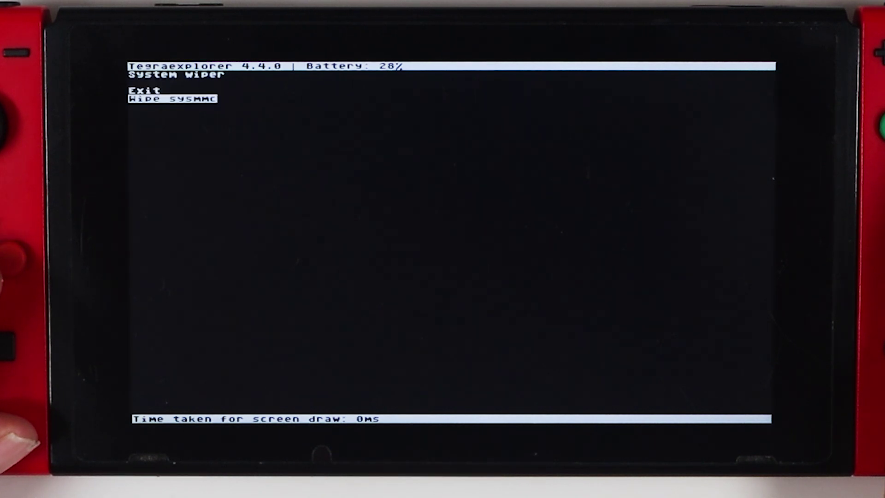
{"action": "key", "text": "Return"}
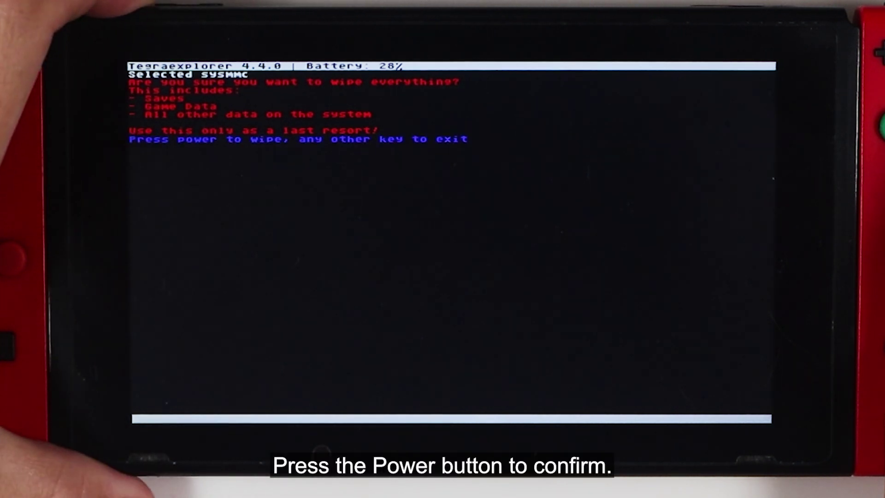
{"action": "key", "text": "XF86PowerOff"}
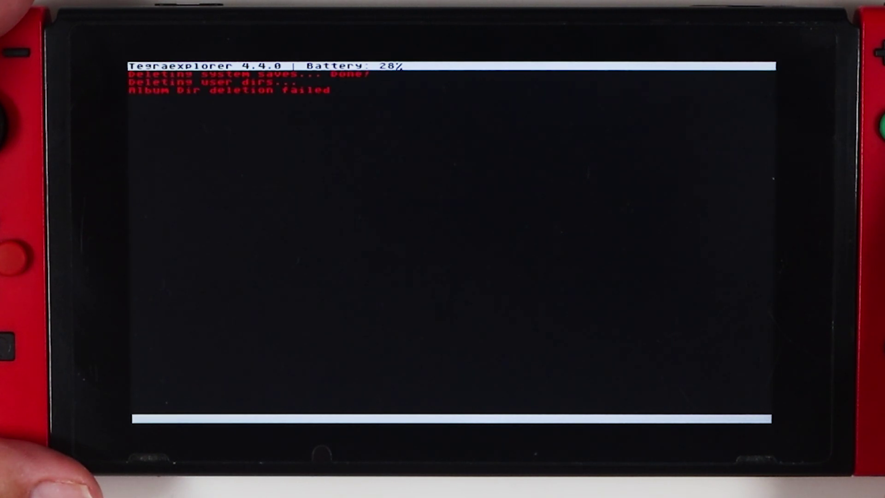
- Browse the EMMC's SYSTEM partition and open its save folder
{"action": "key", "text": "XF86PowerOff"}
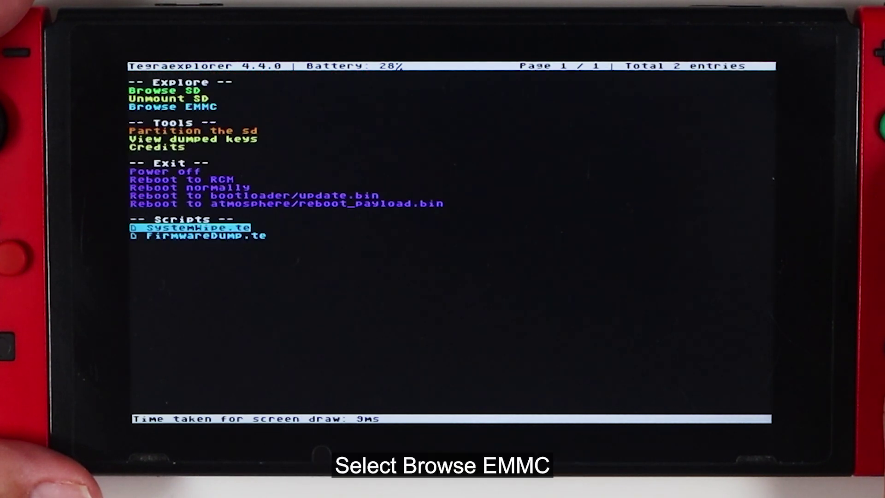
{"action": "key", "text": "XF86AudioRaiseVolume"}
{"action": "key", "text": "XF86AudioRaiseVolume"}
{"action": "key", "text": "XF86AudioRaiseVolume"}
{"action": "key", "text": "XF86AudioRaiseVolume"}
{"action": "key", "text": "XF86AudioRaiseVolume"}
{"action": "key", "text": "XF86AudioRaiseVolume"}
{"action": "key", "text": "XF86AudioRaiseVolume"}
{"action": "key", "text": "XF86AudioRaiseVolume"}
{"action": "key", "text": "XF86AudioRaiseVolume"}
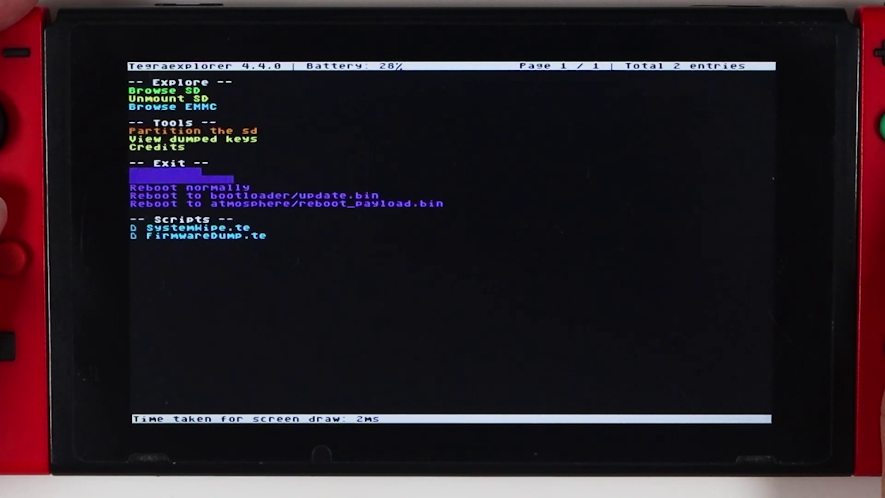
{"action": "key", "text": "XF86PowerOff"}
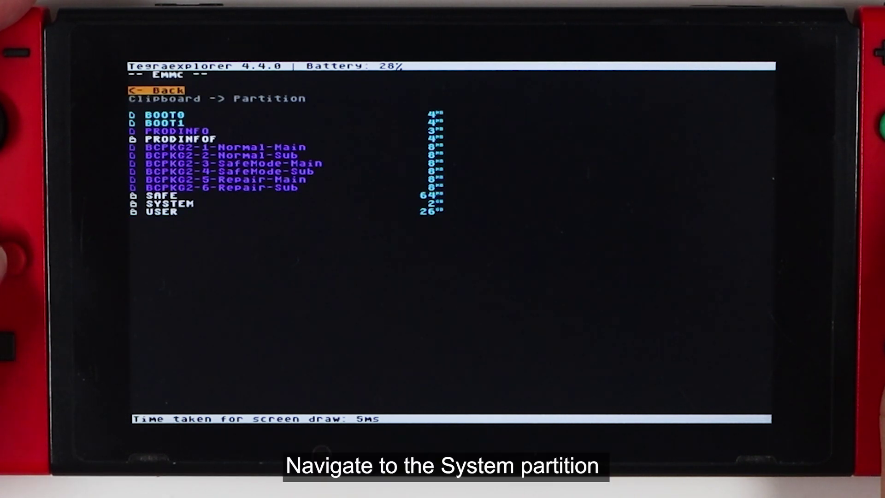
{"action": "key", "text": "XF86AudioLowerVolume"}
{"action": "key", "text": "XF86AudioLowerVolume"}
{"action": "key", "text": "XF86AudioLowerVolume"}
{"action": "key", "text": "XF86AudioLowerVolume"}
{"action": "key", "text": "XF86AudioLowerVolume"}
{"action": "key", "text": "XF86AudioLowerVolume"}
{"action": "key", "text": "XF86AudioLowerVolume"}
{"action": "key", "text": "XF86AudioLowerVolume"}
{"action": "key", "text": "XF86AudioLowerVolume"}
{"action": "key", "text": "XF86AudioLowerVolume"}
{"action": "key", "text": "XF86AudioLowerVolume"}
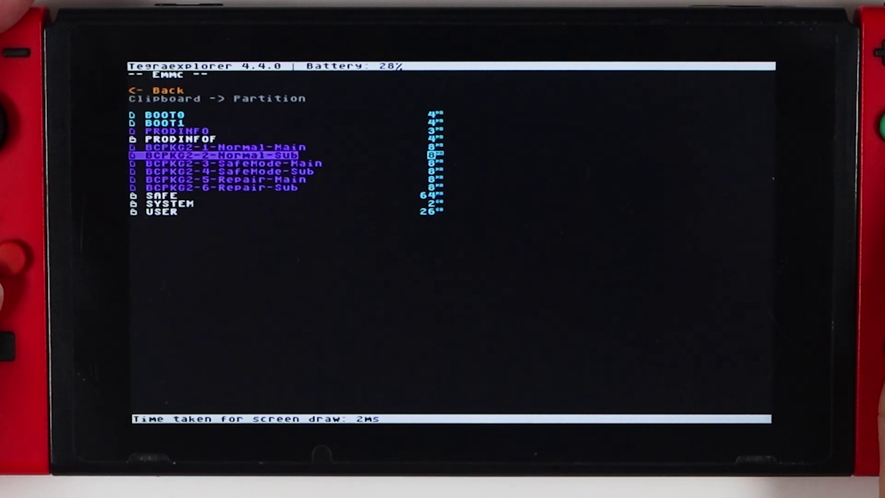
{"action": "key", "text": "XF86AudioLowerVolume"}
{"action": "key", "text": "XF86PowerOff"}
{"action": "key", "text": "XF86AudioLowerVolume"}
{"action": "key", "text": "XF86AudioLowerVolume"}
{"action": "key", "text": "XF86AudioLowerVolume"}
{"action": "key", "text": "XF86AudioLowerVolume"}
{"action": "key", "text": "XF86AudioLowerVolume"}
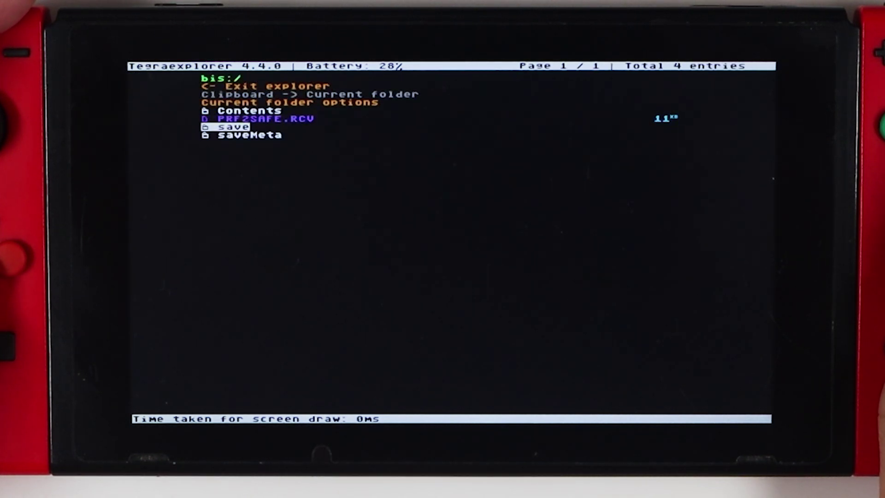
{"action": "key", "text": "Return"}
- Delete the save files ending in d1 and 47, then back out to the main menu
{"action": "key", "text": "Down"}
{"action": "key", "text": "Down"}
{"action": "key", "text": "Down"}
{"action": "key", "text": "Down"}
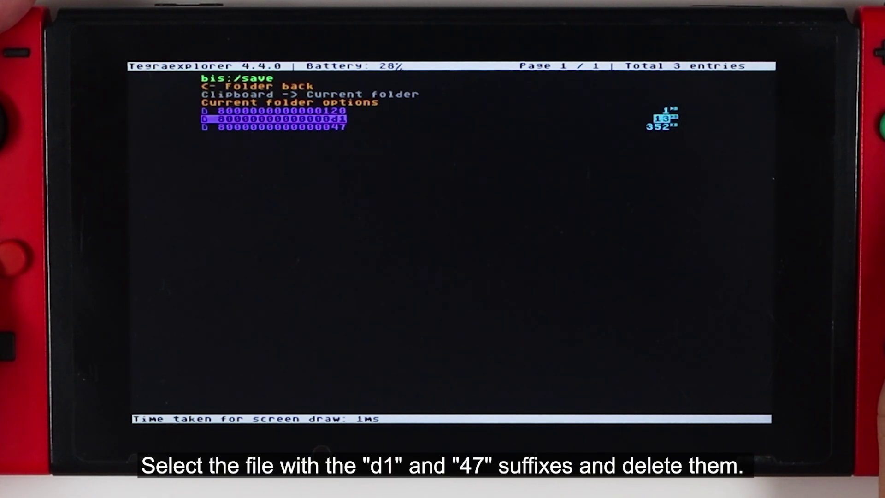
{"action": "key", "text": "Return"}
{"action": "key", "text": "Down"}
{"action": "key", "text": "Down"}
{"action": "key", "text": "Down"}
{"action": "key", "text": "Down"}
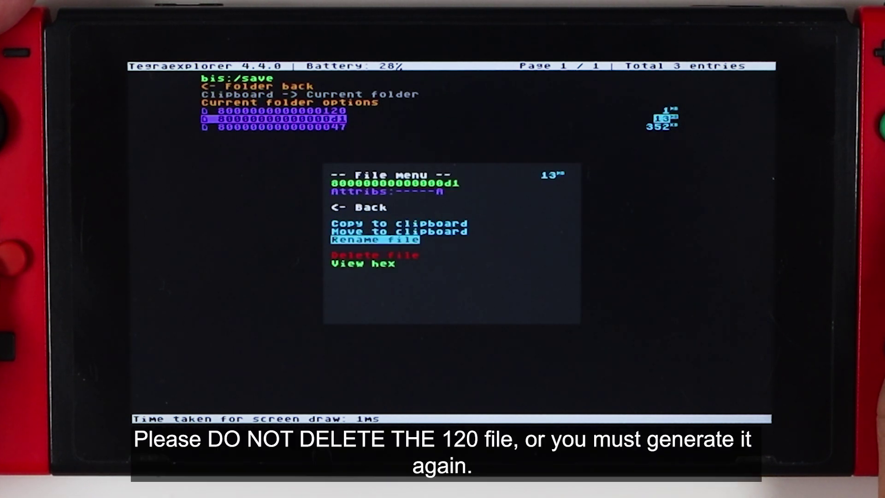
{"action": "key", "text": "Right"}
{"action": "key", "text": "Return"}
{"action": "key", "text": "Return"}
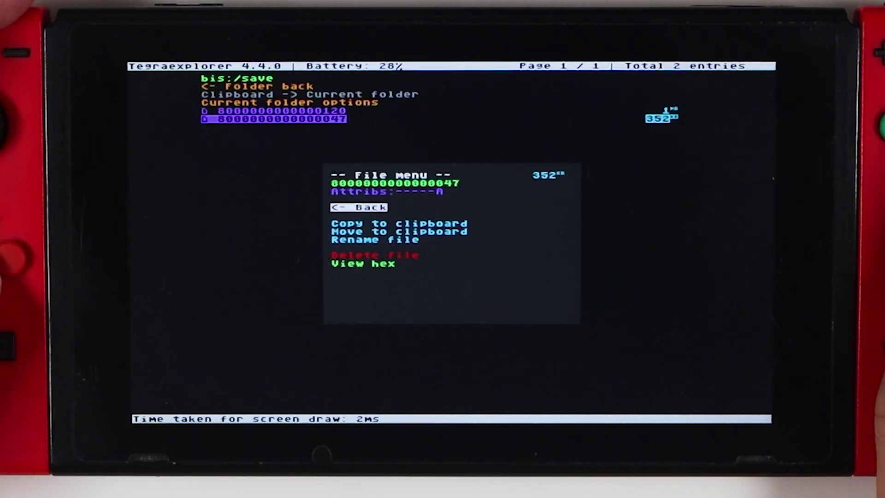
{"action": "key", "text": "Down"}
{"action": "key", "text": "Down"}
{"action": "key", "text": "Down"}
{"action": "key", "text": "Down"}
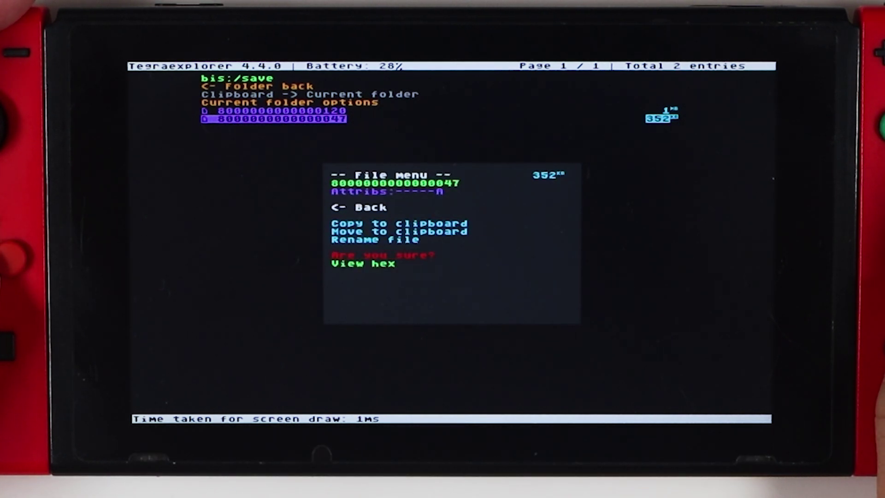
{"action": "key", "text": "Right"}
{"action": "key", "text": "Return"}
{"action": "key", "text": "Escape"}
{"action": "key", "text": "Escape"}
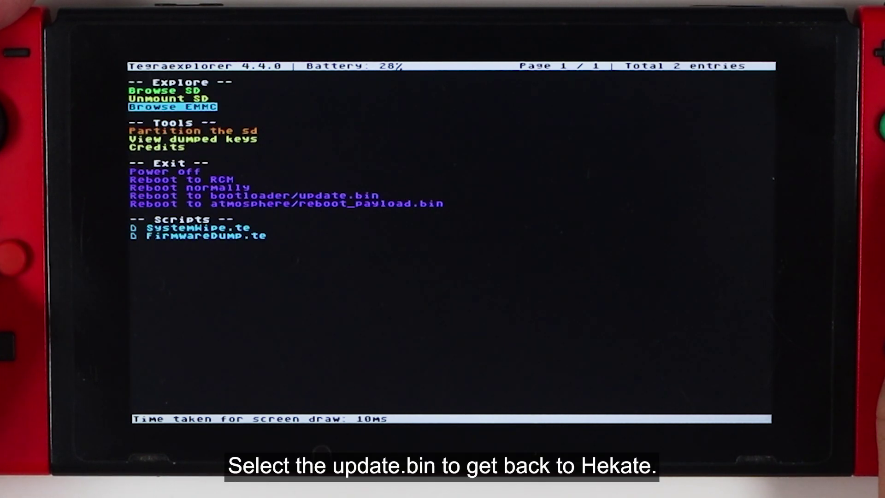
- Reboot to bootloader/update.bin and launch the SYSMMC CFW entry in hekate
{"action": "key", "text": "Down"}
{"action": "key", "text": "Down"}
{"action": "key", "text": "Down"}
{"action": "key", "text": "Down"}
{"action": "key", "text": "Down"}
{"action": "key", "text": "Down"}
{"action": "key", "text": "Down"}
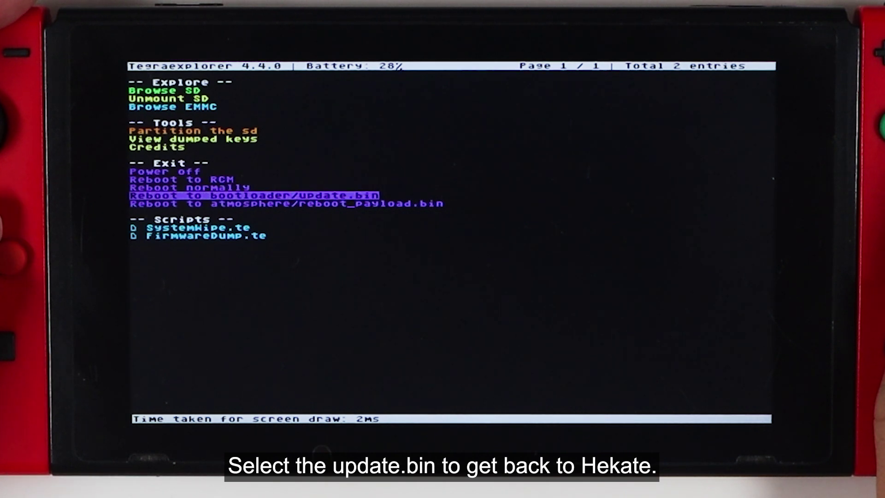
{"action": "key", "text": "Return"}
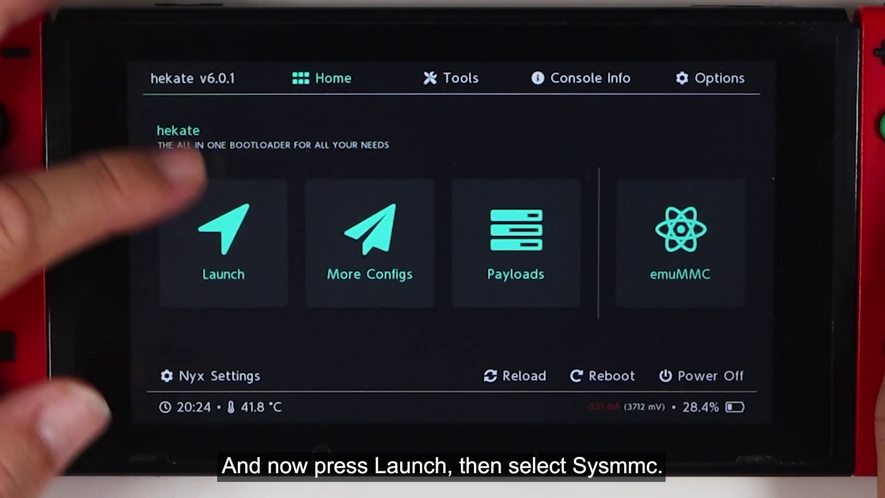
{"action": "left_click", "coordinate": [207, 245]}
{"action": "left_click", "coordinate": [208, 168]}
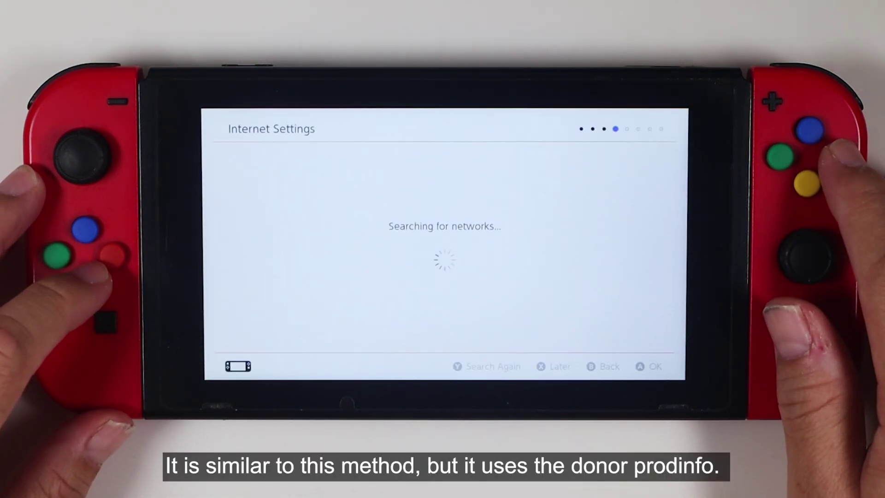
- Connect the console to a wireless network in Internet Settings
{"action": "key", "text": "Return"}
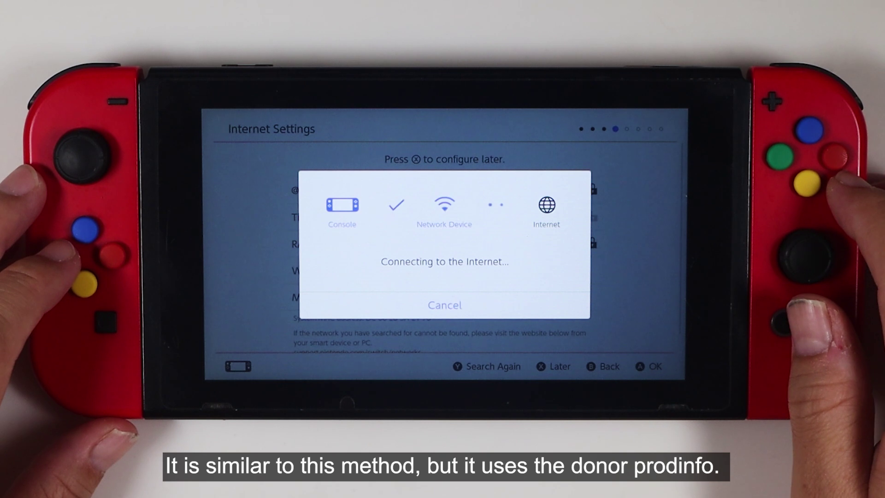